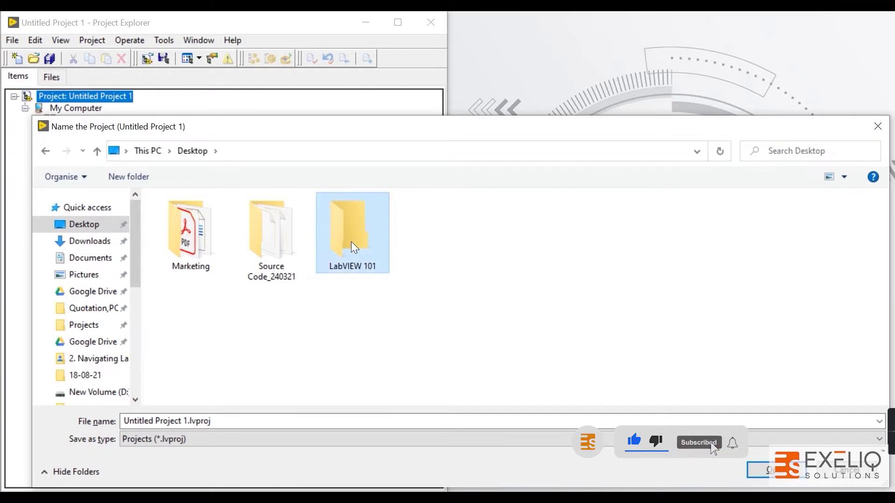
Step: Save the project as 'LabVIEW 101.lvproj' in the Desktop's LabVIEW 101 folder
{"action": "double_click", "coordinate": [354, 248]}
{"action": "left_click", "coordinate": [191, 422]}
{"action": "left_click", "coordinate": [190, 422]}
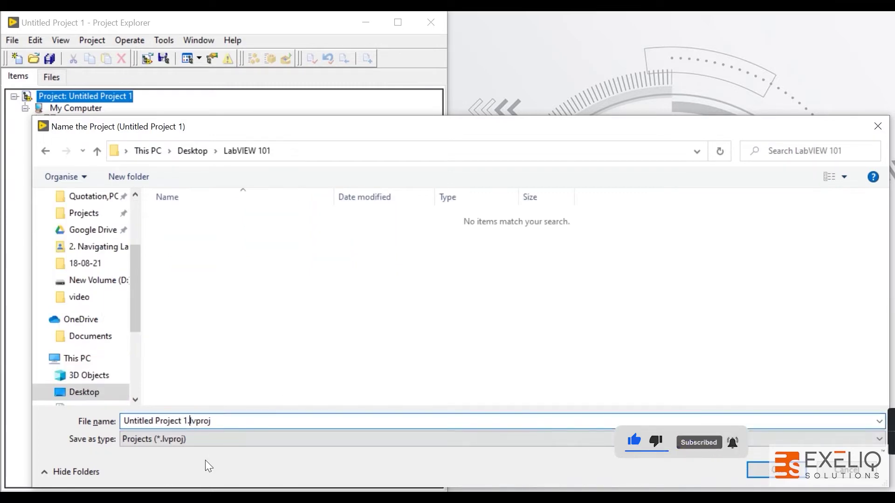
{"action": "key", "text": "ctrl+shift+Left"}
{"action": "key", "text": "ctrl+shift+Left"}
{"action": "key", "text": "ctrl+shift+Left"}
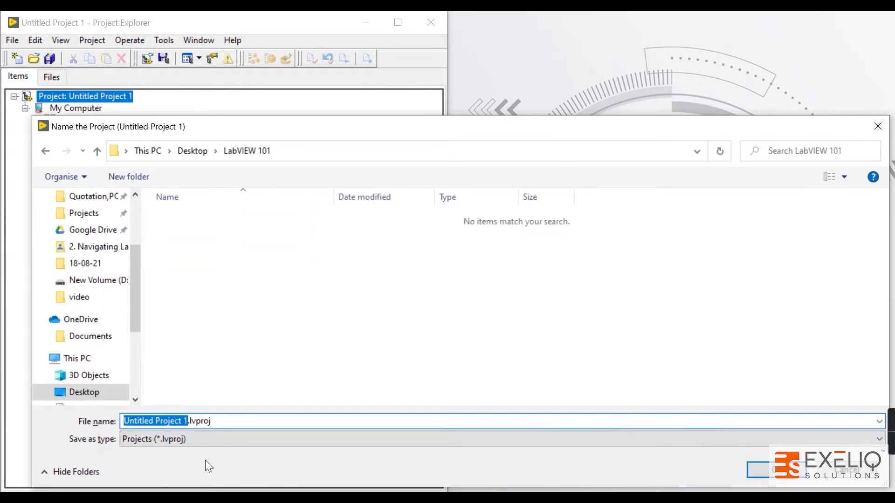
{"action": "key", "text": "BackSpace"}
{"action": "type", "text": "La"}
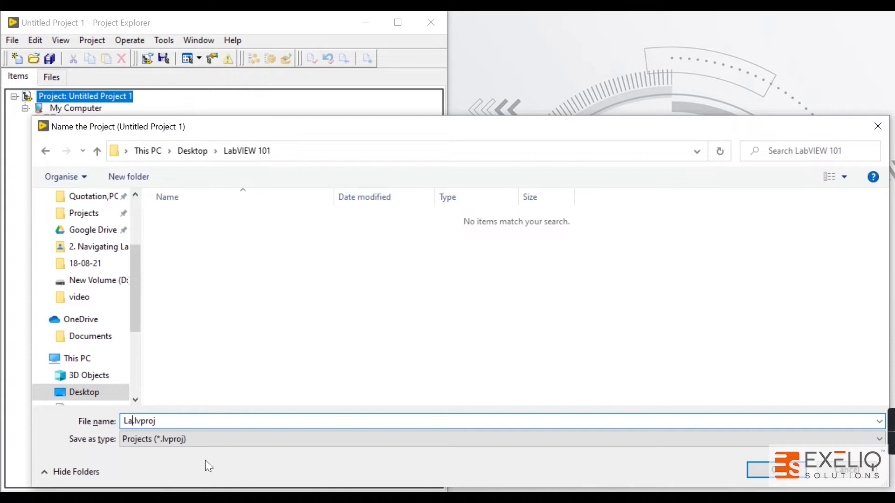
{"action": "type", "text": "bVIEW 101"}
{"action": "key", "text": "BackSpace"}
{"action": "key", "text": "Return"}
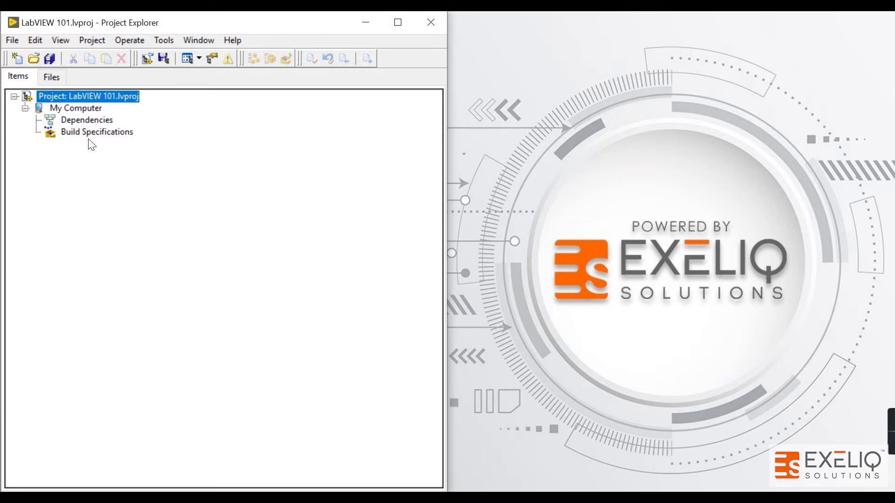
Step: Create a new blank VI with Ctrl+N and show the New options for My Computer
{"action": "left_click", "coordinate": [96, 183]}
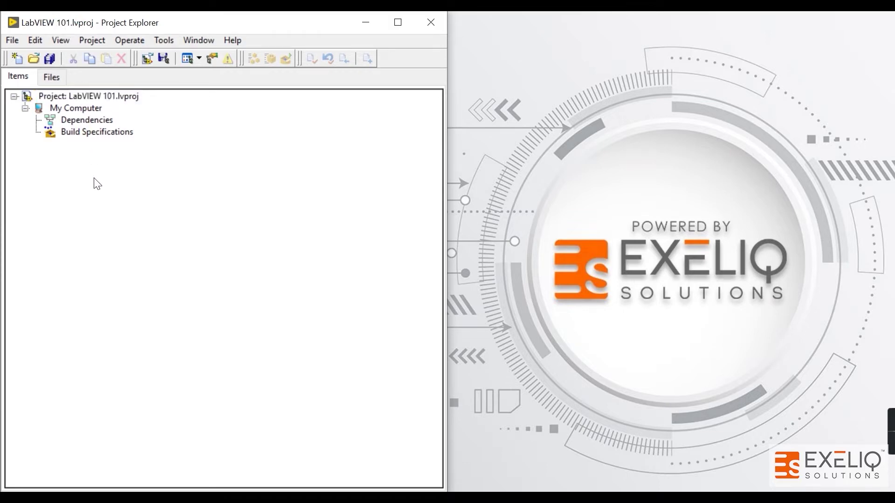
{"action": "key", "text": "ctrl+n"}
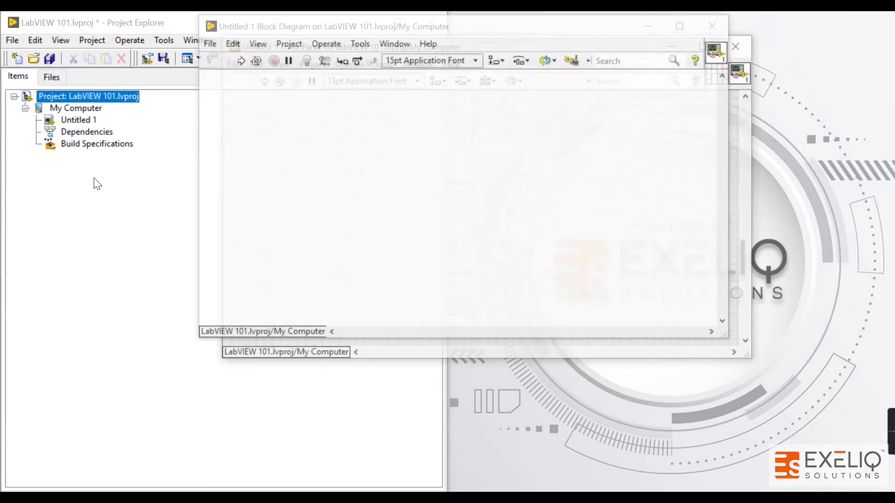
{"action": "left_click", "coordinate": [129, 205]}
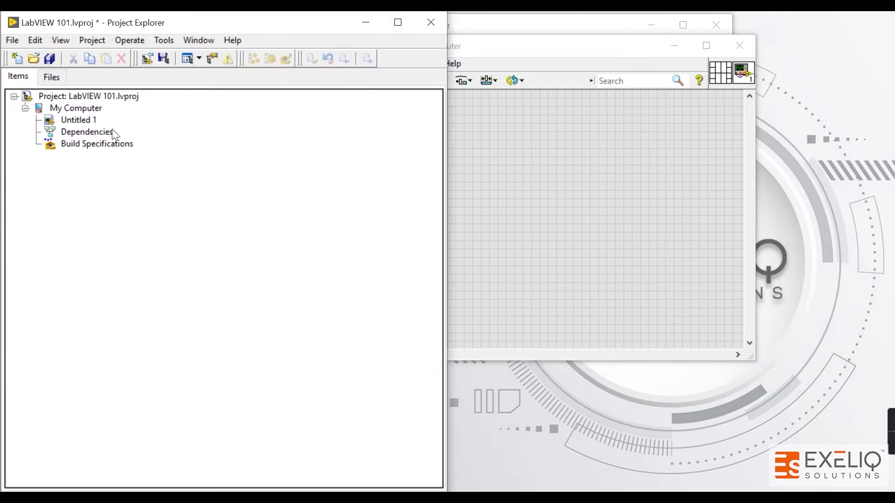
{"action": "left_click", "coordinate": [90, 112]}
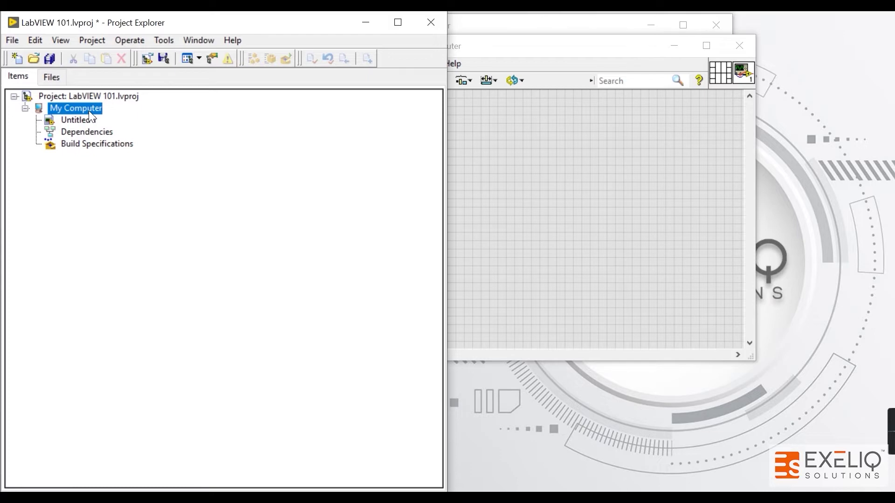
{"action": "right_click", "coordinate": [91, 116]}
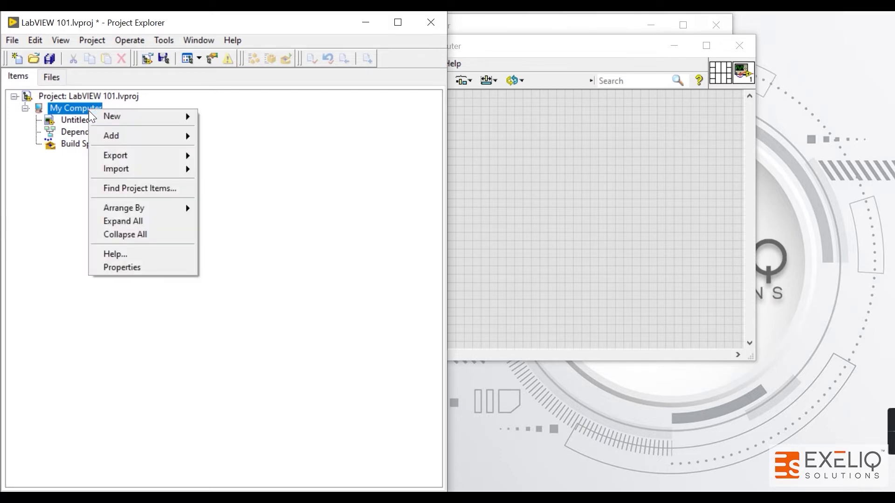
{"action": "mouse_move", "coordinate": [105, 116]}
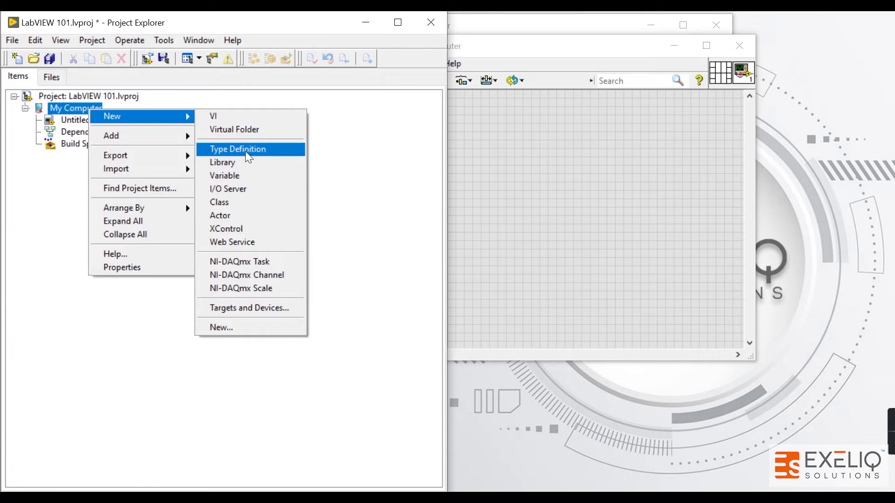
{"action": "left_click", "coordinate": [238, 311]}
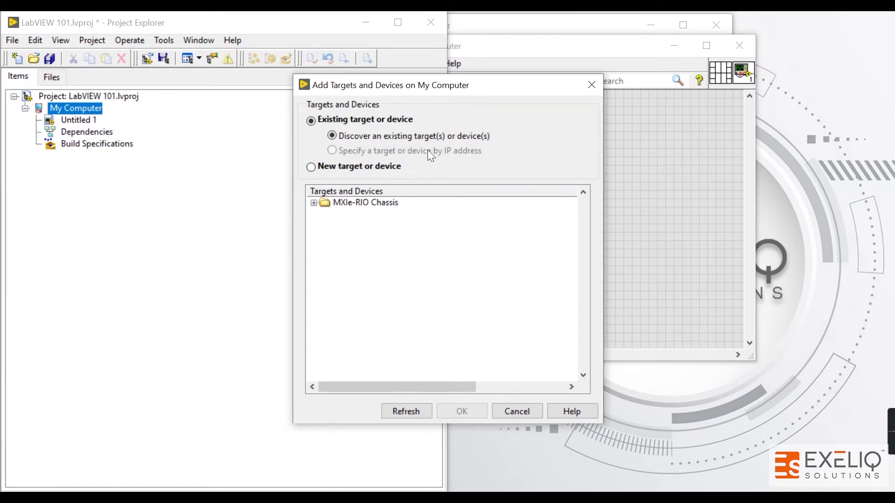
{"action": "left_click", "coordinate": [338, 168]}
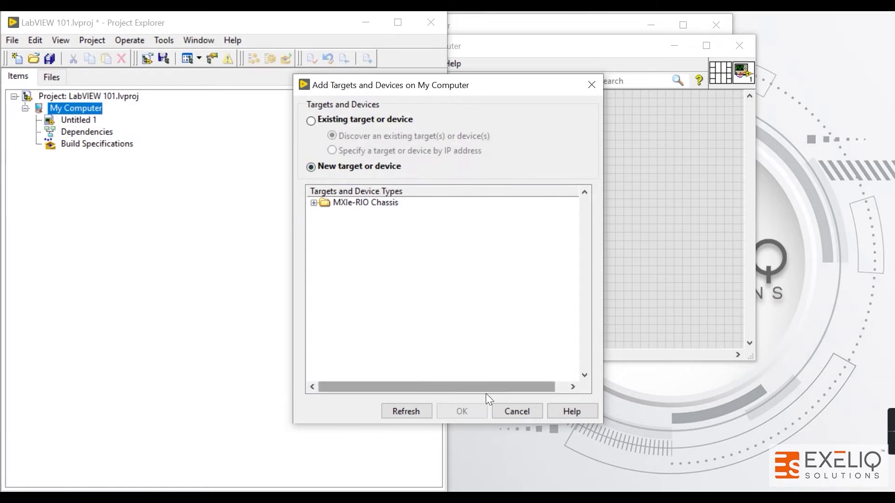
{"action": "left_click", "coordinate": [343, 121]}
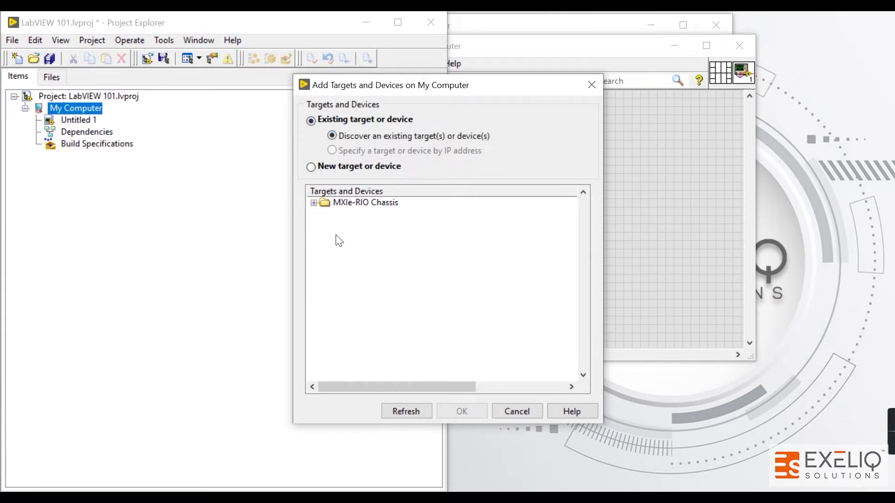
{"action": "left_click", "coordinate": [505, 414]}
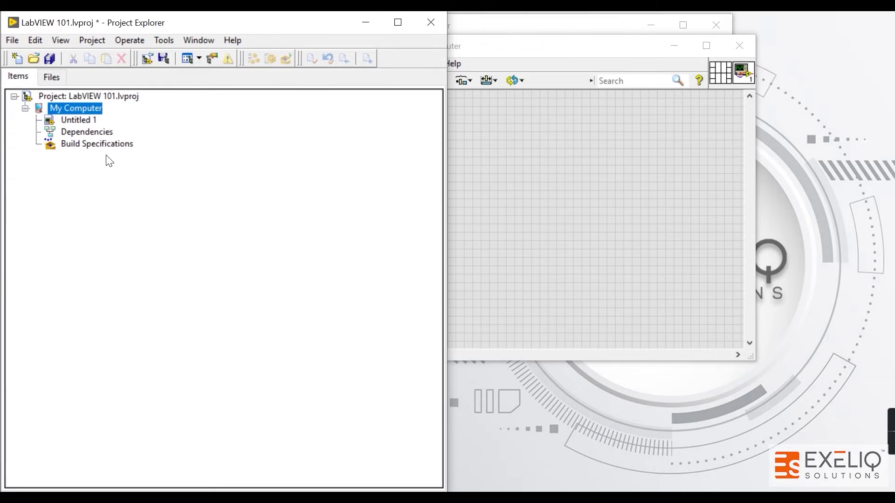
Step: Dismiss the My Computer Add menu and bring the Untitled 1 front panel forward
{"action": "right_click", "coordinate": [85, 110]}
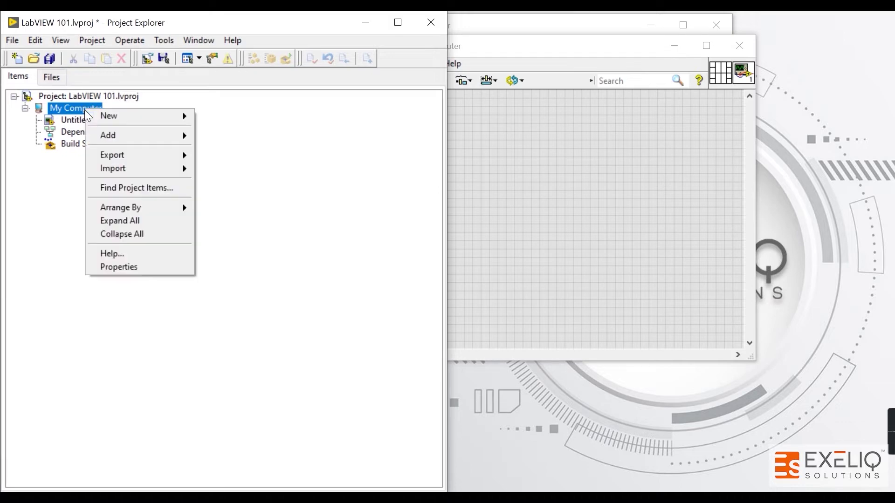
{"action": "mouse_move", "coordinate": [135, 133]}
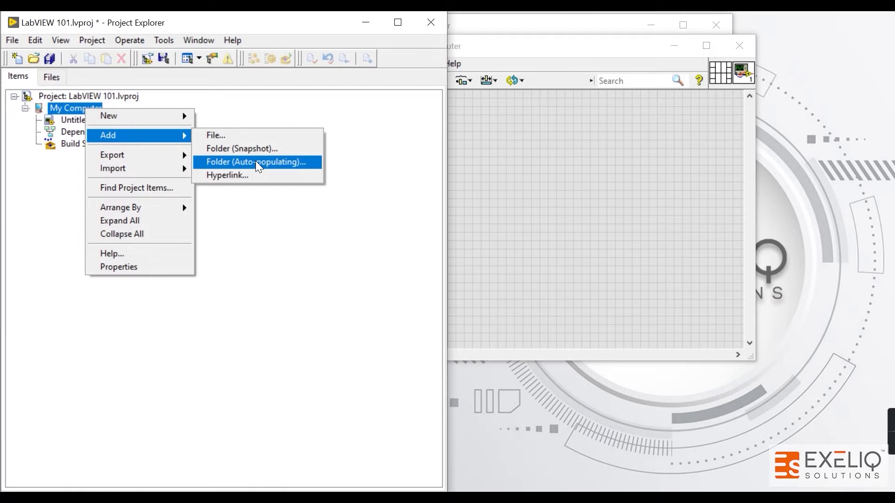
{"action": "left_click", "coordinate": [261, 283]}
{"action": "left_click", "coordinate": [525, 194]}
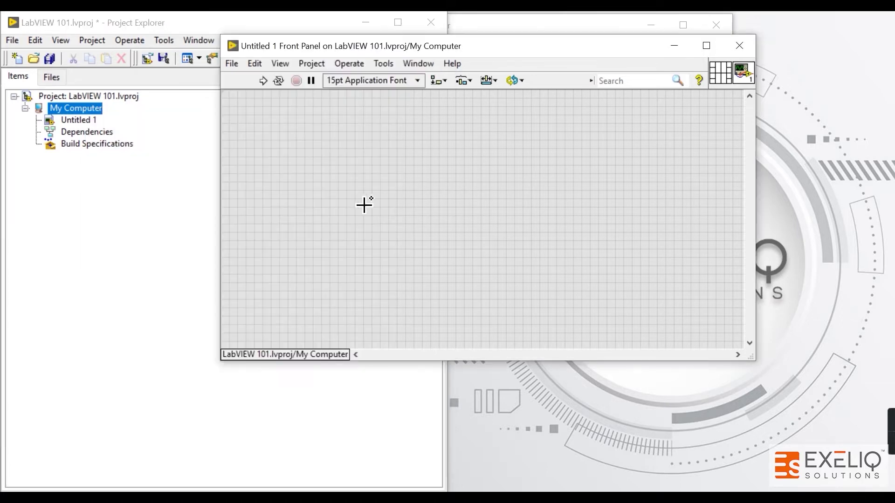
Step: From the save dialog, create Controls, SubVI and Main VI folders inside LabVIEW 101
{"action": "key", "text": "ctrl+s"}
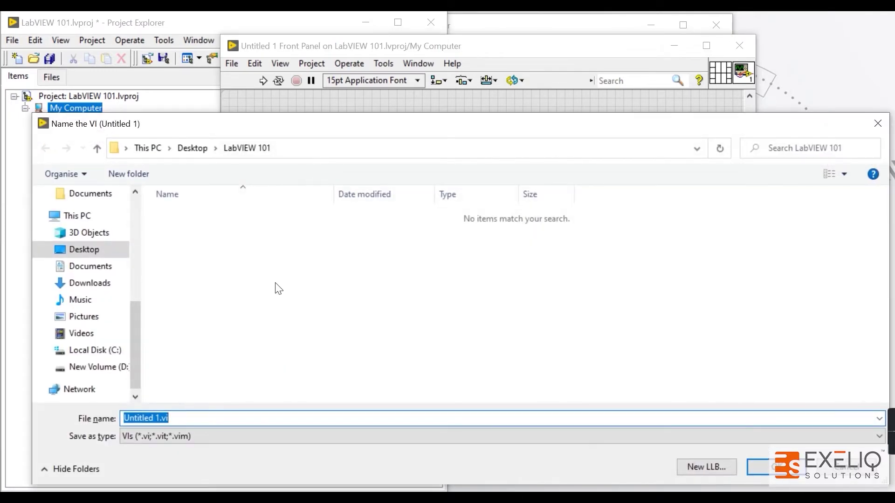
{"action": "left_click", "coordinate": [276, 287]}
{"action": "key", "text": "ctrl+shift+n"}
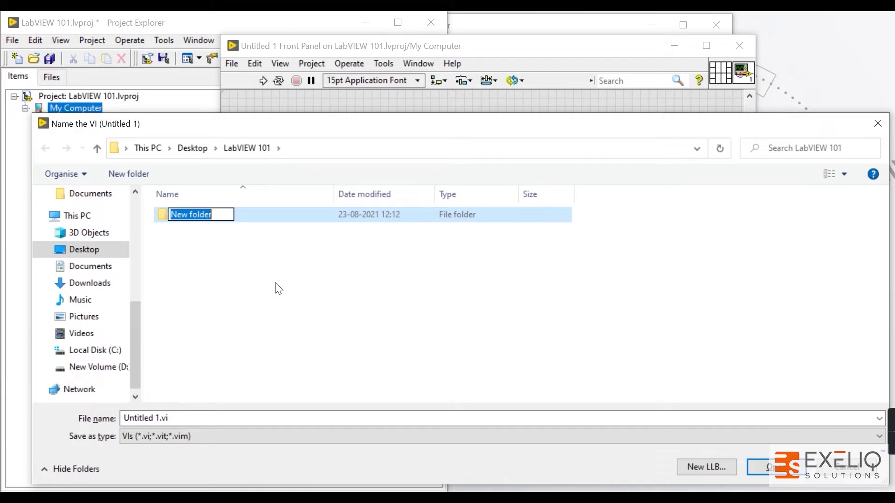
{"action": "type", "text": "Controls"}
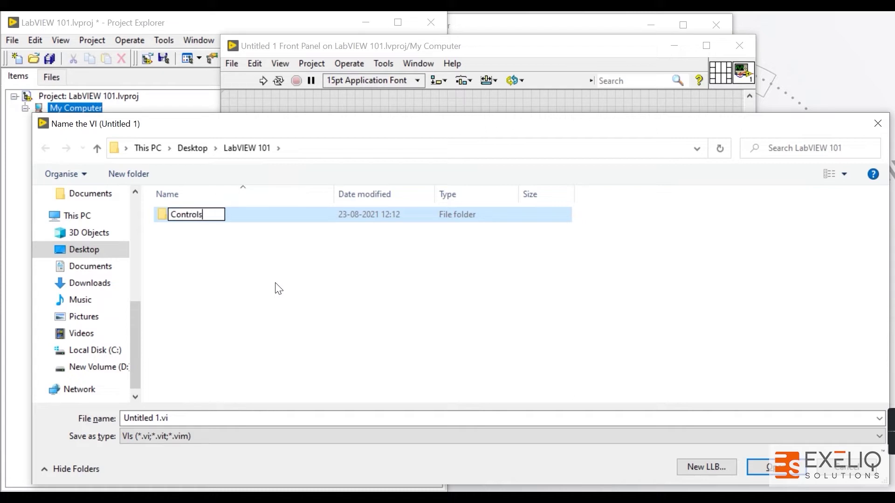
{"action": "key", "text": "Return"}
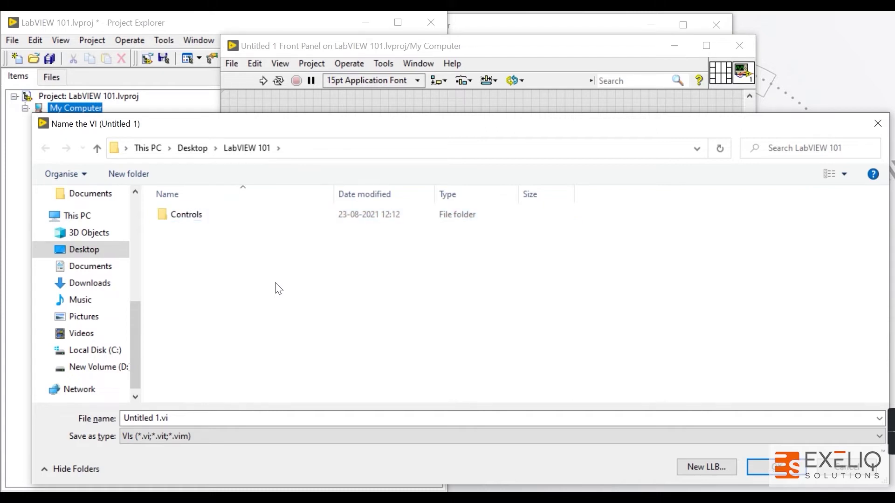
{"action": "key", "text": "ctrl+shift+n"}
{"action": "type", "text": "SubVI"}
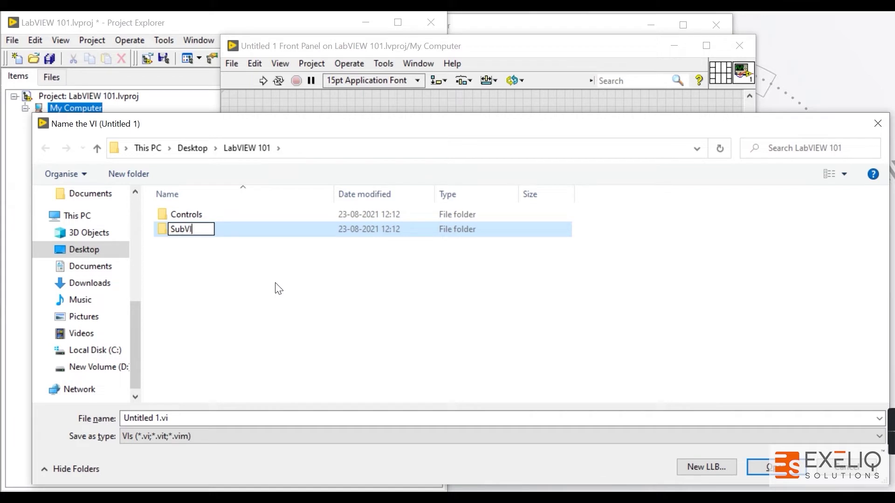
{"action": "key", "text": "Return"}
{"action": "key", "text": "ctrl+shift+n"}
{"action": "type", "text": "Main Vi"}
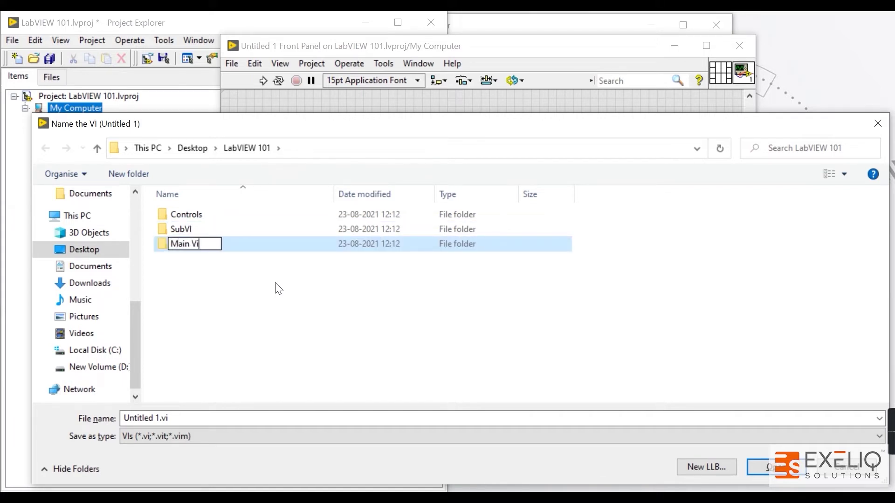
{"action": "key", "text": "BackSpace"}
{"action": "type", "text": "I"}
{"action": "left_click", "coordinate": [278, 288]}
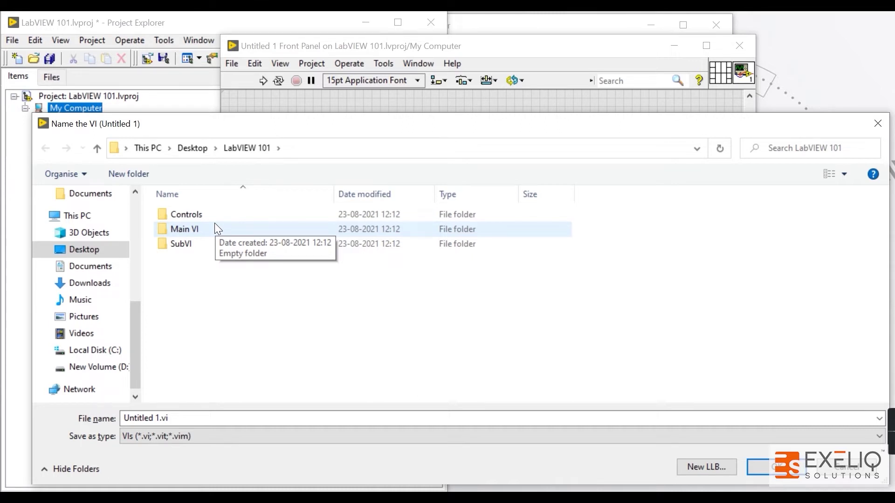
Step: Open the Main VI folder and enter 'Main VI' as the VI file name
{"action": "left_click", "coordinate": [207, 246]}
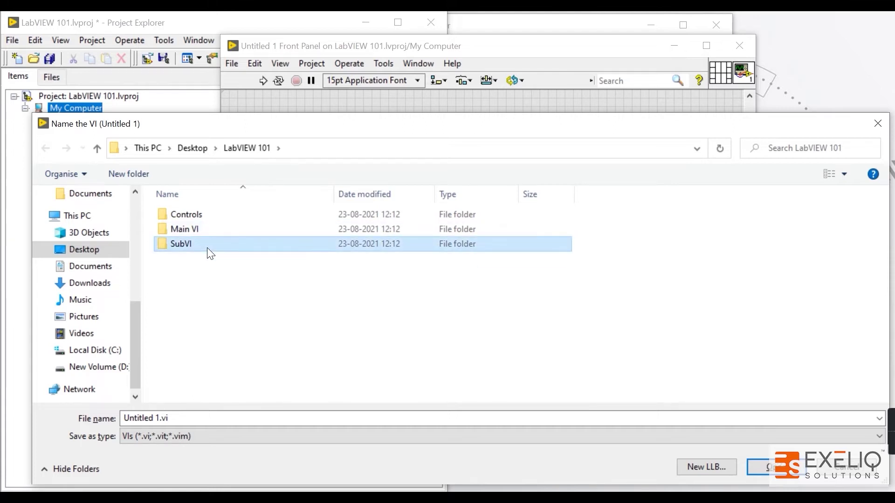
{"action": "left_click", "coordinate": [212, 282]}
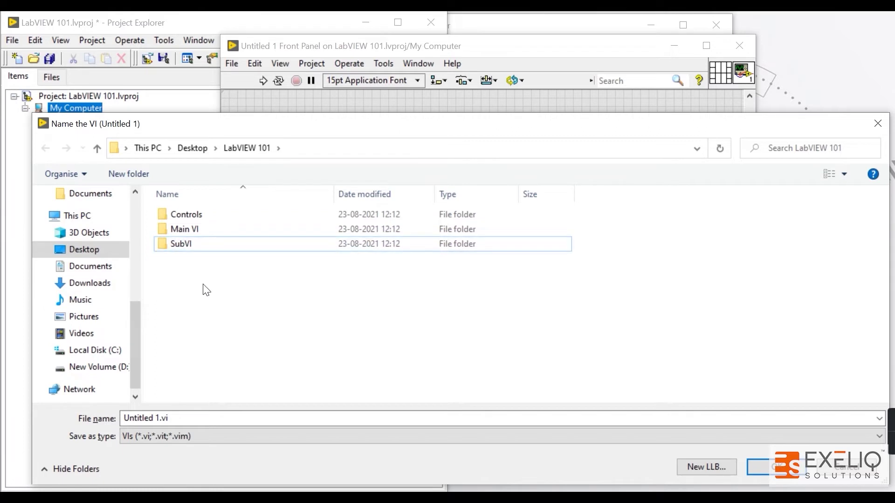
{"action": "double_click", "coordinate": [203, 233]}
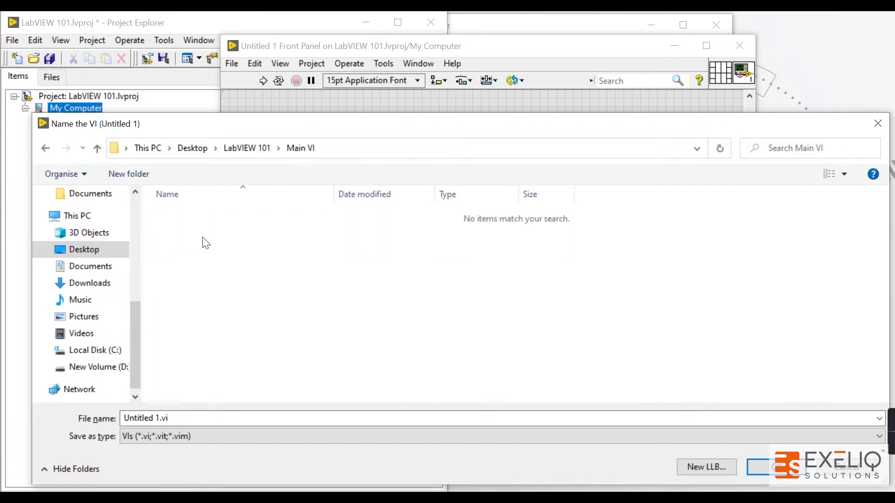
{"action": "left_click", "coordinate": [185, 419]}
{"action": "type", "text": "Main "}
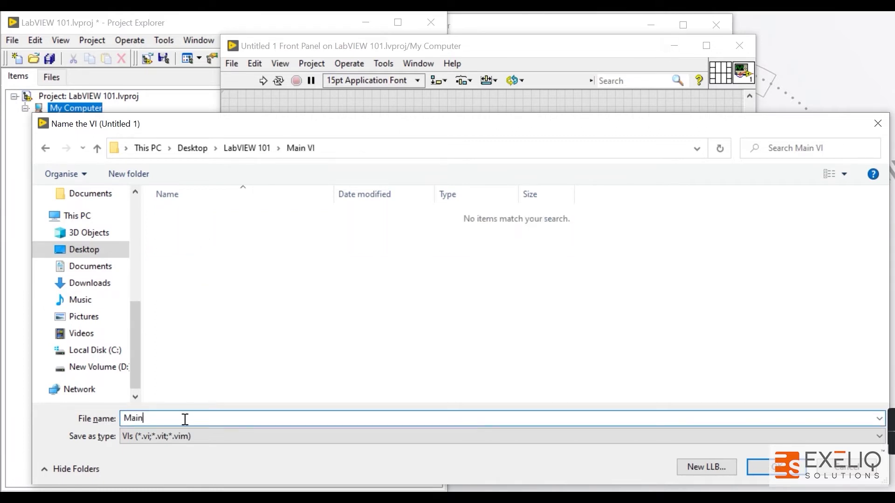
{"action": "type", "text": "VI"}
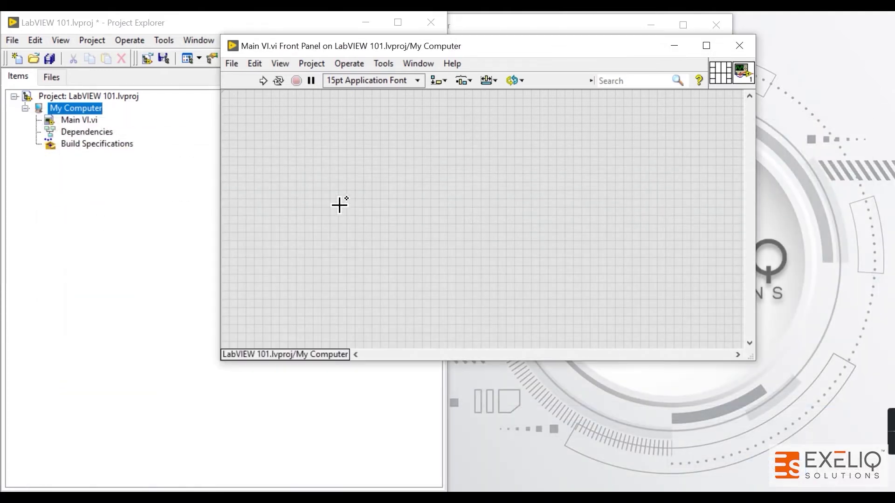
Step: Return to the project and show the Add submenu for My Computer
{"action": "left_click", "coordinate": [105, 133]}
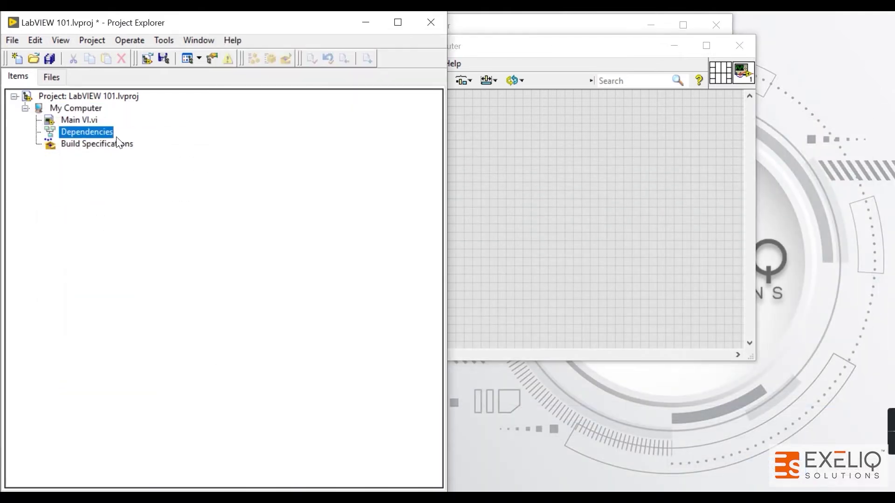
{"action": "left_click", "coordinate": [82, 122]}
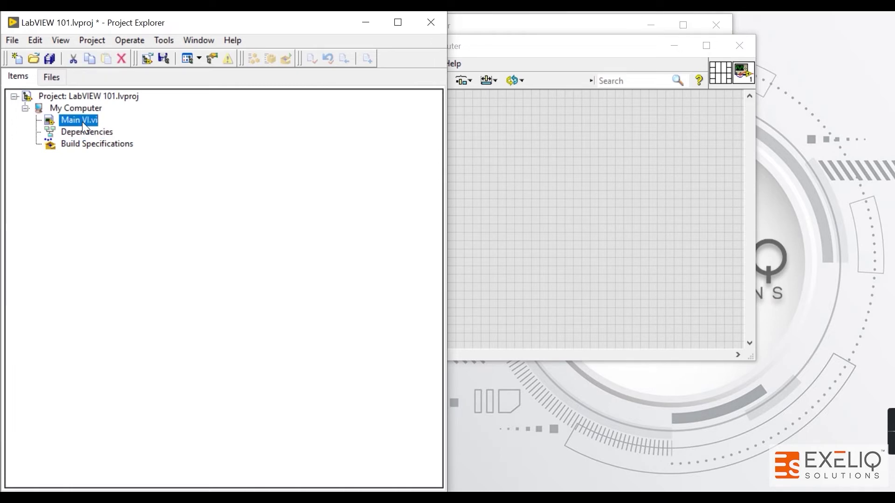
{"action": "left_click", "coordinate": [85, 109]}
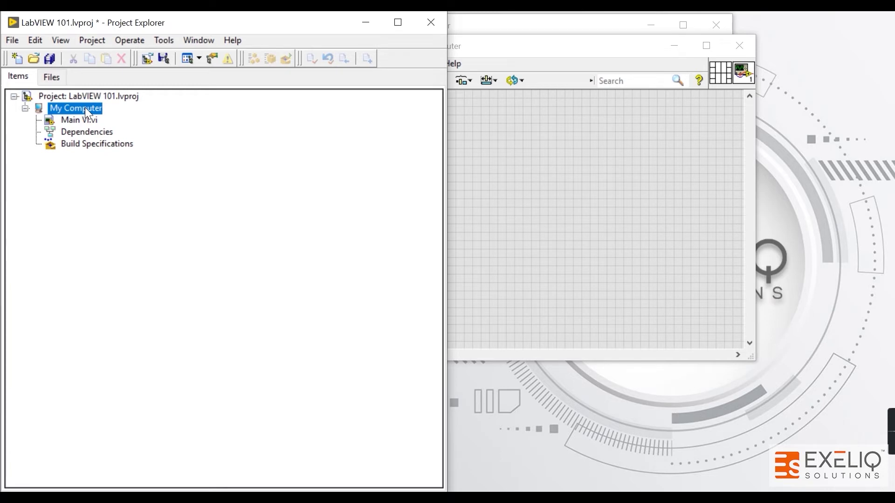
{"action": "right_click", "coordinate": [85, 109]}
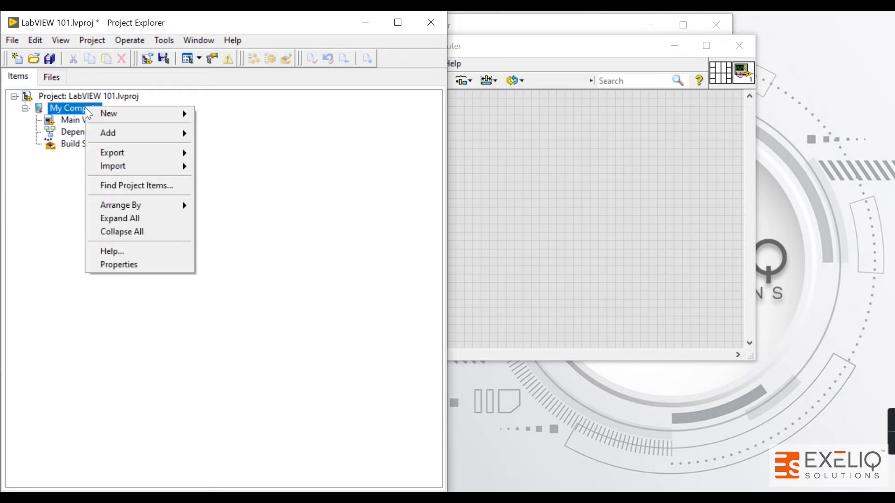
{"action": "mouse_move", "coordinate": [139, 136]}
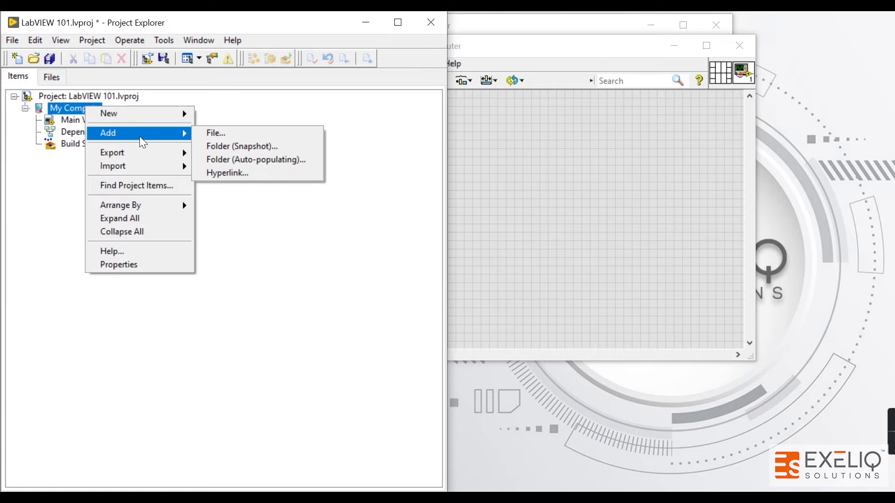
Step: Add LabVIEW 101\Main VI as an auto-populating folder and expand it to show Main VI.vi
{"action": "left_click", "coordinate": [227, 161]}
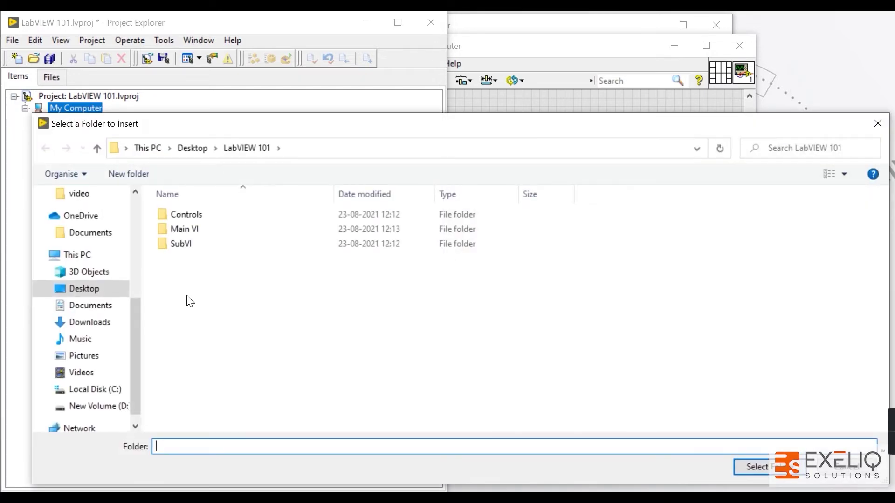
{"action": "double_click", "coordinate": [193, 229]}
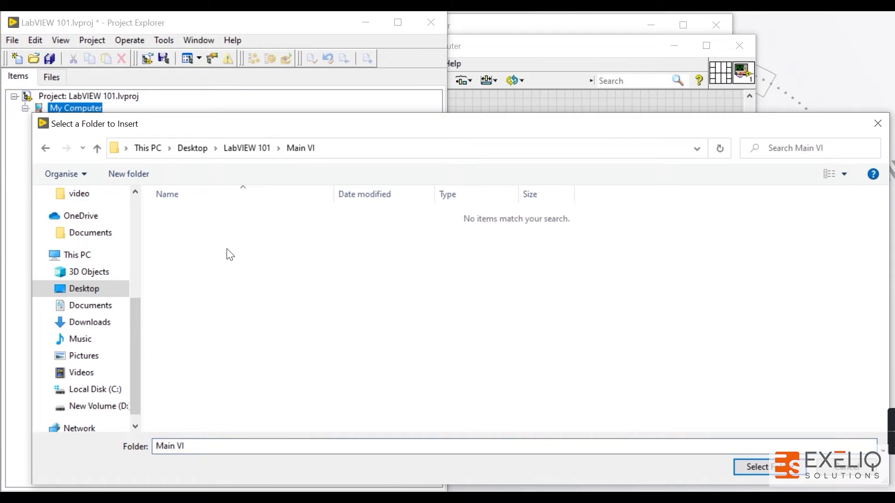
{"action": "left_click", "coordinate": [755, 467]}
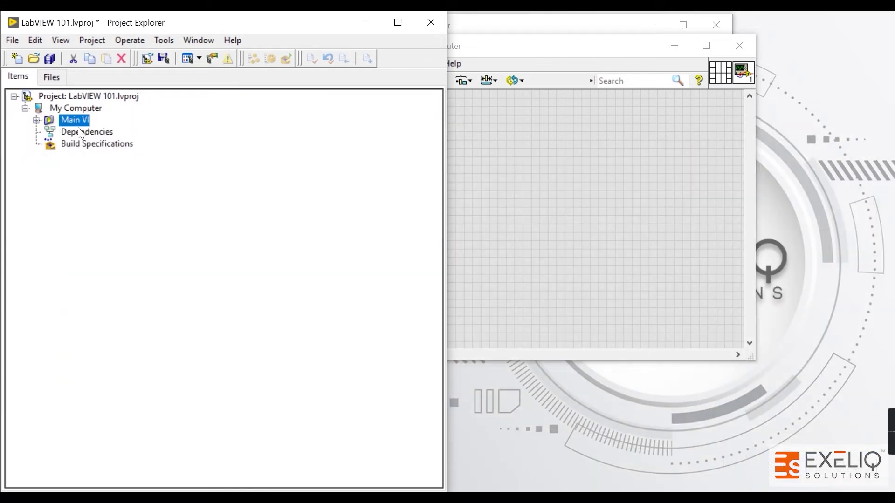
{"action": "left_click", "coordinate": [36, 120]}
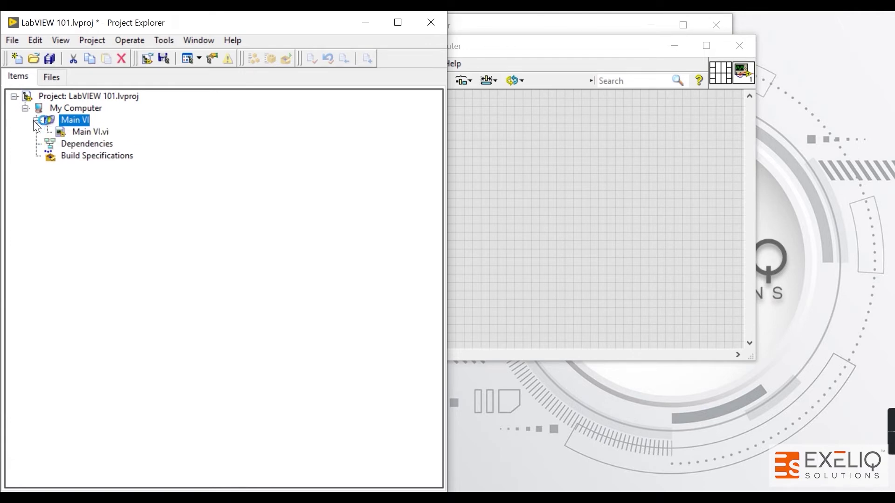
Step: Add LabVIEW 101\Controls to My Computer as a snapshot folder
{"action": "left_click", "coordinate": [96, 134]}
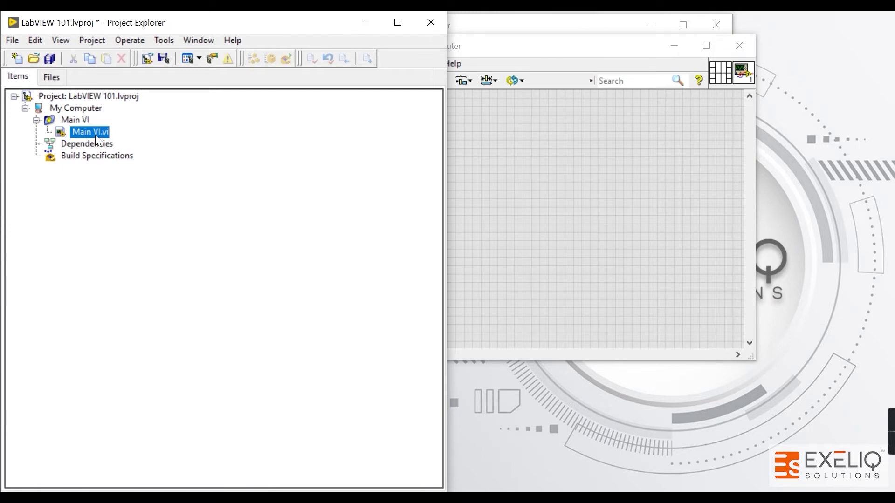
{"action": "left_click", "coordinate": [53, 120]}
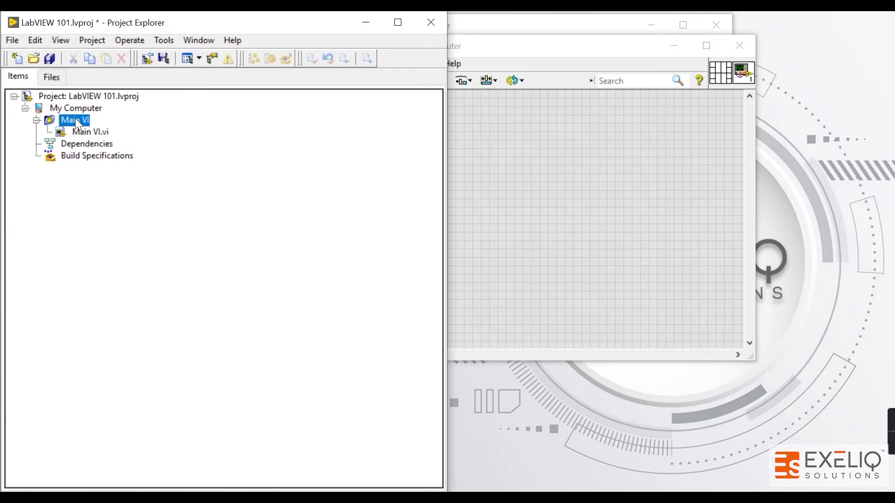
{"action": "left_click", "coordinate": [79, 110]}
{"action": "right_click", "coordinate": [78, 110]}
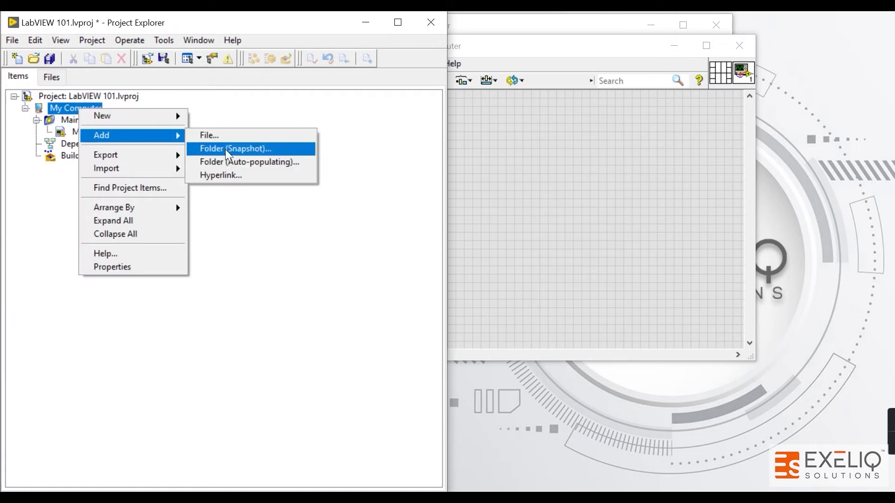
{"action": "left_click", "coordinate": [225, 149]}
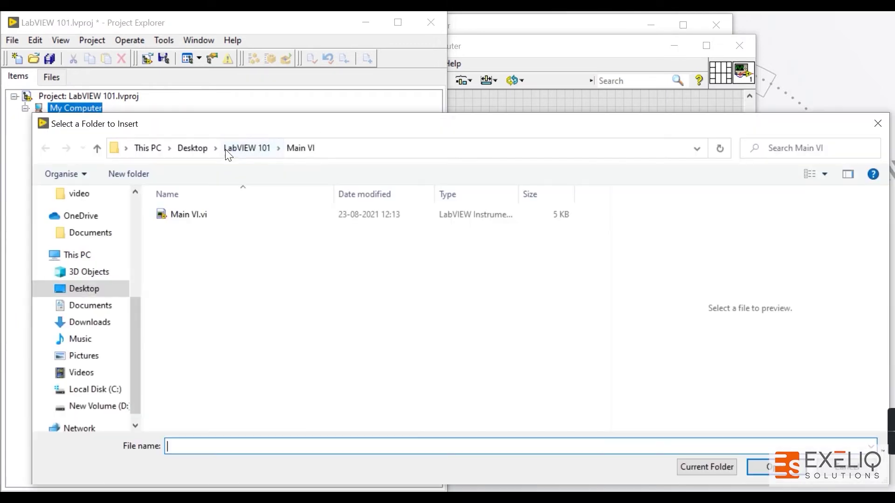
{"action": "left_click_drag", "start_coordinate": [224, 131], "coordinate": [215, 91]}
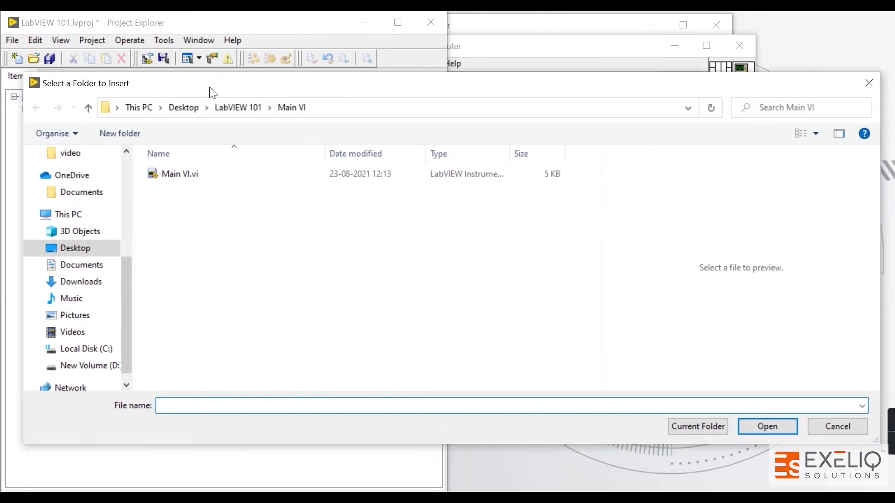
{"action": "left_click", "coordinate": [239, 110]}
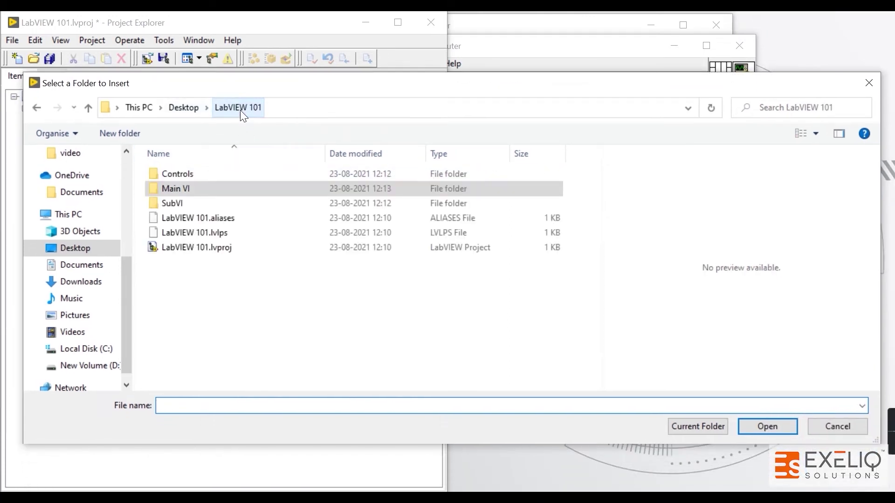
{"action": "left_click", "coordinate": [202, 174]}
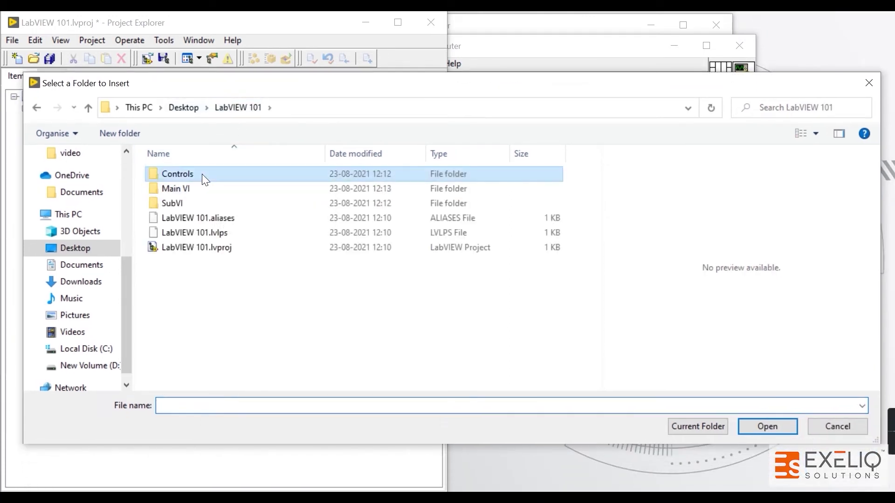
{"action": "double_click", "coordinate": [183, 174]}
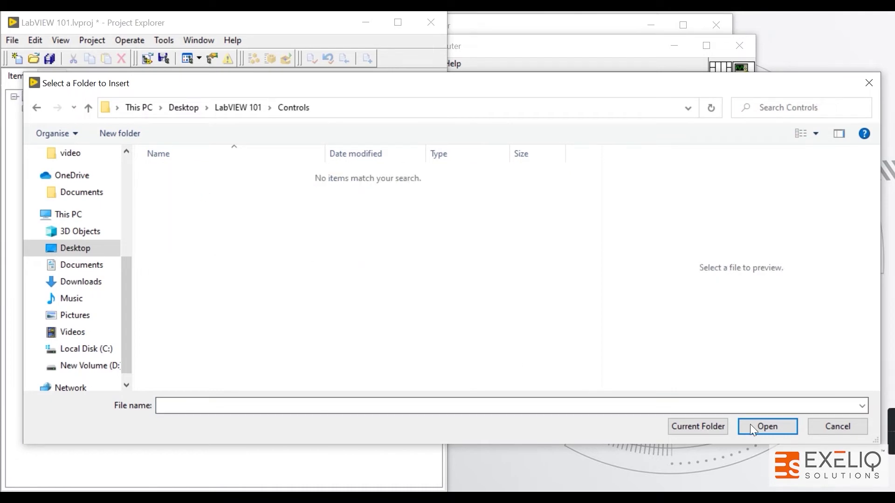
{"action": "left_click", "coordinate": [690, 426]}
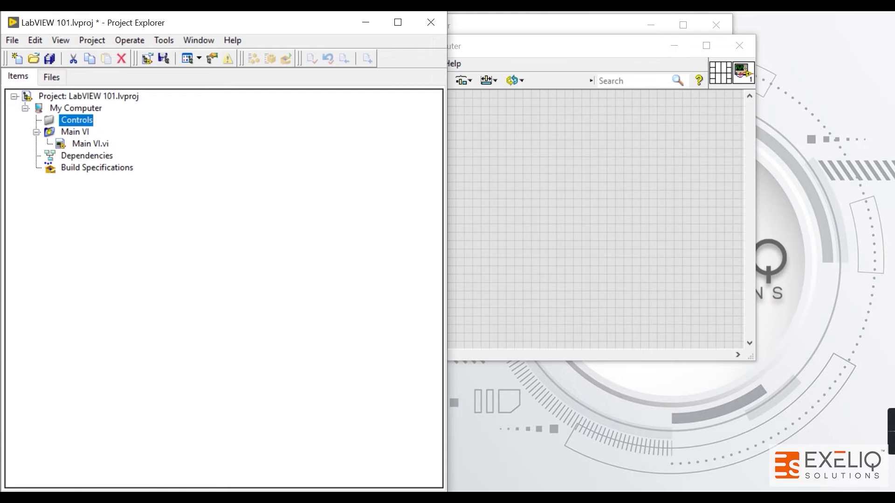
Step: Open the folder containing Main VI.vi in File Explorer with Explore
{"action": "right_click", "coordinate": [80, 122]}
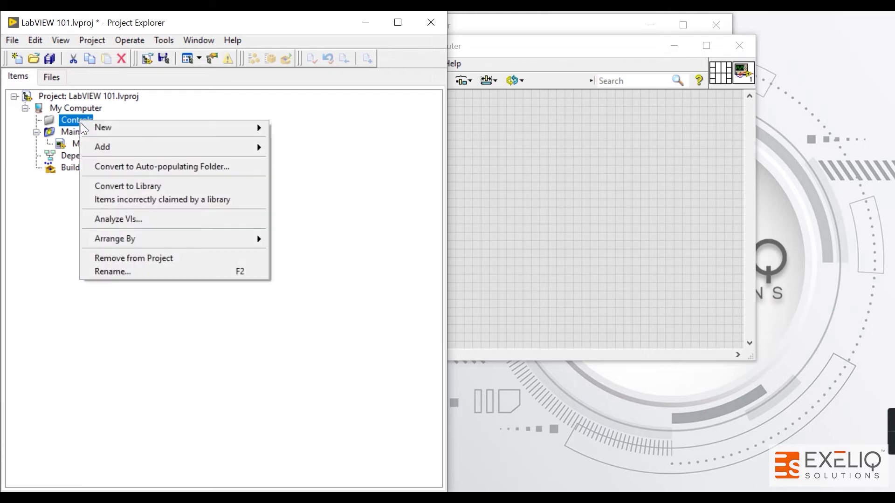
{"action": "left_click", "coordinate": [56, 213]}
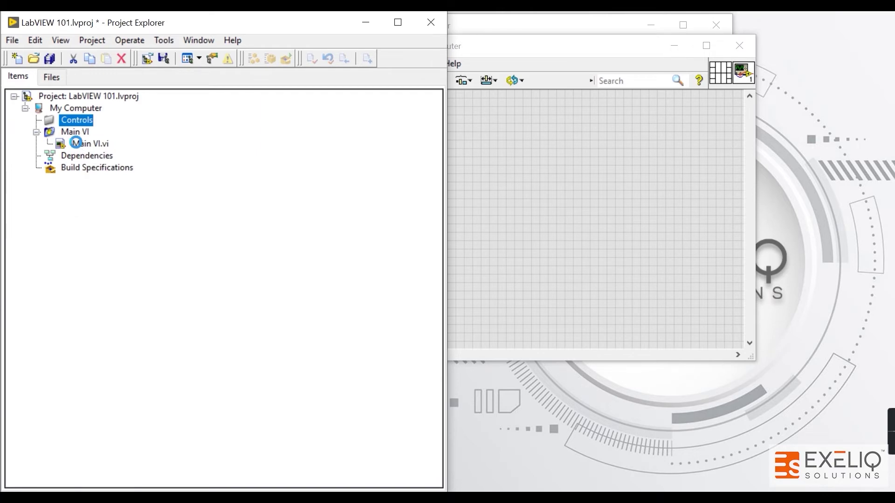
{"action": "right_click", "coordinate": [77, 143]}
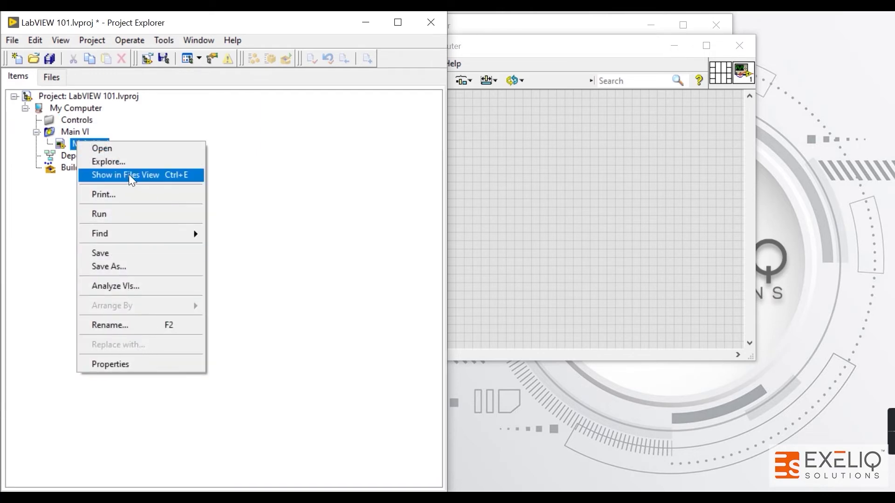
{"action": "left_click", "coordinate": [113, 164]}
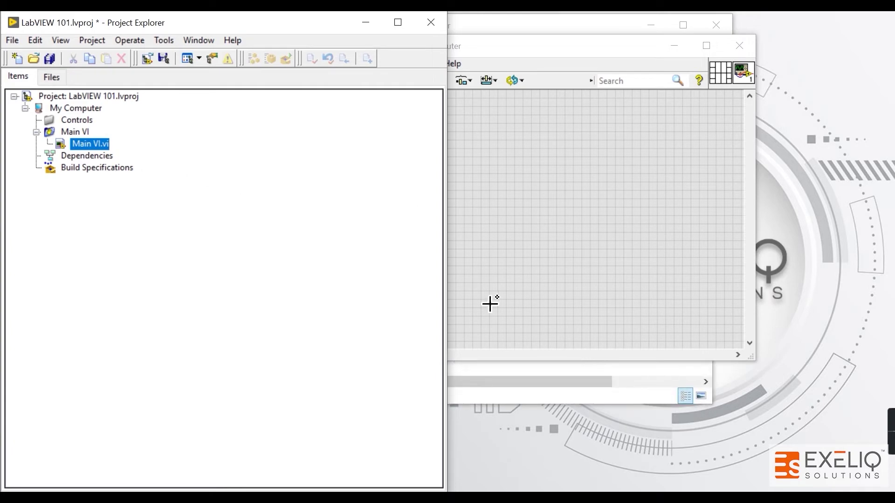
{"action": "left_click", "coordinate": [585, 373]}
Step: Create an empty Test.txt in LabVIEW 101\Controls, then switch back to the LabVIEW project
{"action": "double_click", "coordinate": [475, 135]}
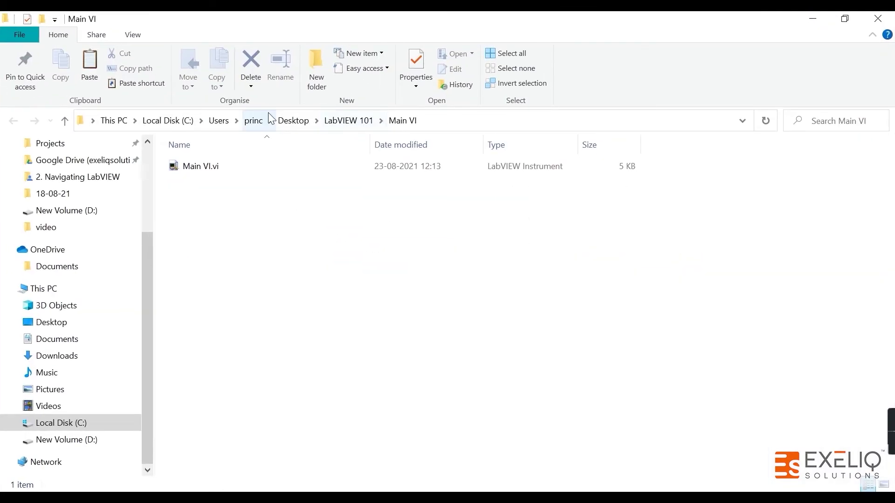
{"action": "left_click", "coordinate": [345, 121]}
{"action": "left_click", "coordinate": [200, 166]}
{"action": "double_click", "coordinate": [199, 166]}
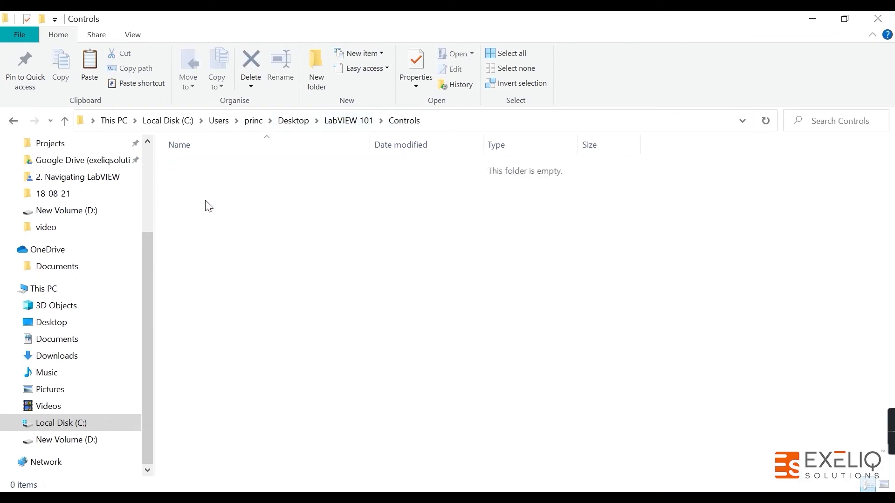
{"action": "right_click", "coordinate": [205, 197]}
{"action": "mouse_move", "coordinate": [177, 367]}
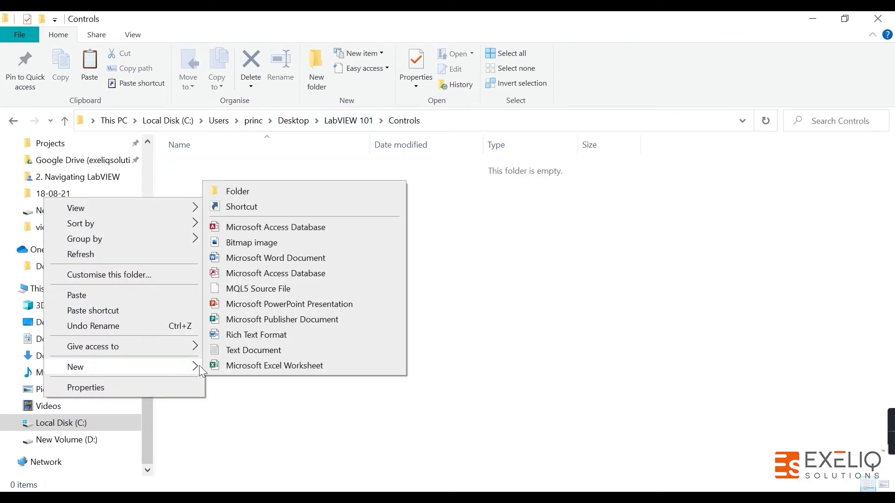
{"action": "left_click", "coordinate": [261, 350]}
{"action": "type", "text": "Test"}
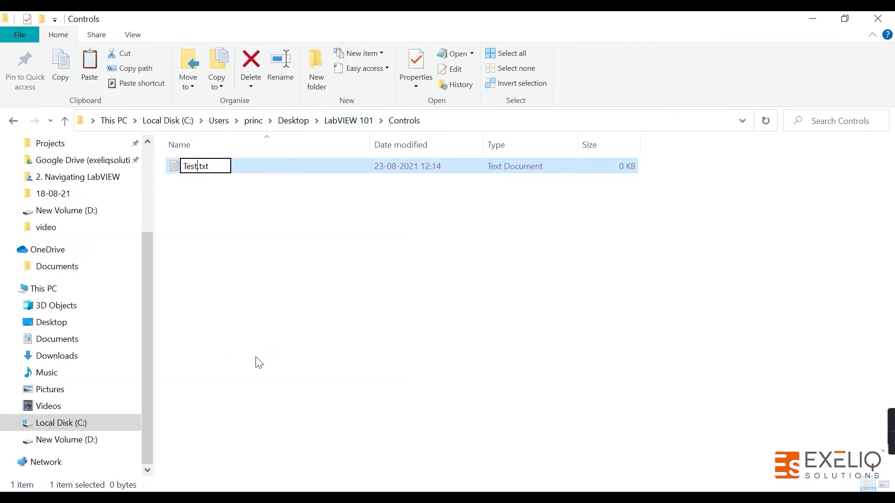
{"action": "key", "text": "Return"}
{"action": "left_click", "coordinate": [255, 361]}
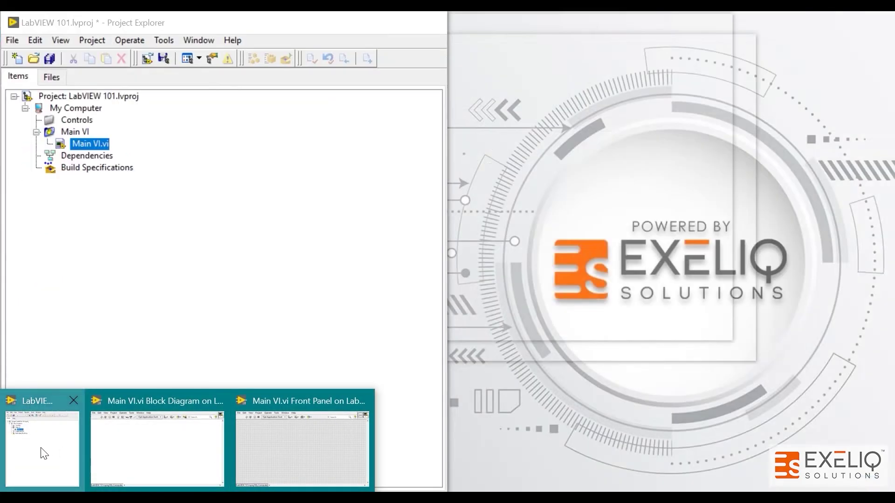
{"action": "left_click", "coordinate": [43, 453]}
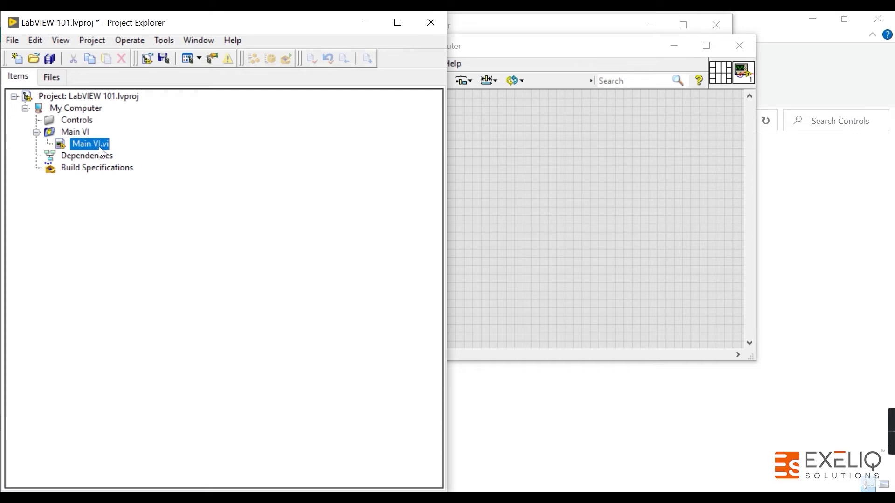
Step: Add Test.txt from LabVIEW 101\Controls to the project's Controls folder with Add > File
{"action": "left_click", "coordinate": [82, 121]}
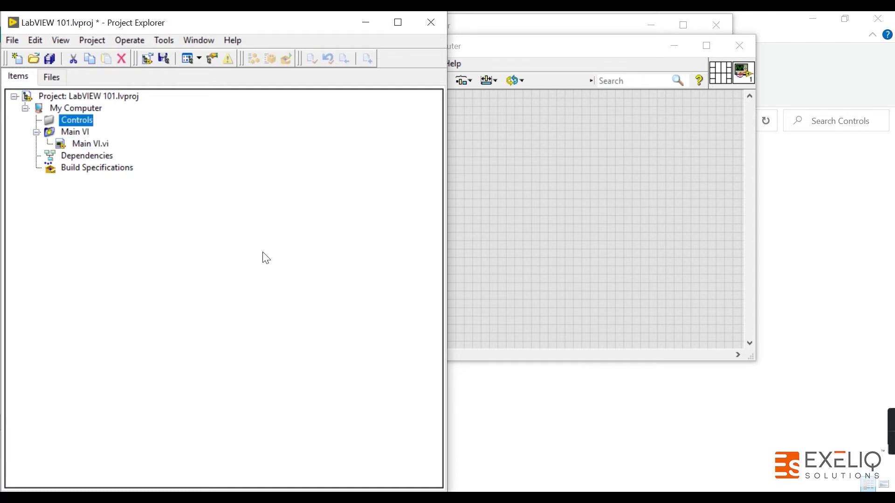
{"action": "right_click", "coordinate": [84, 122]}
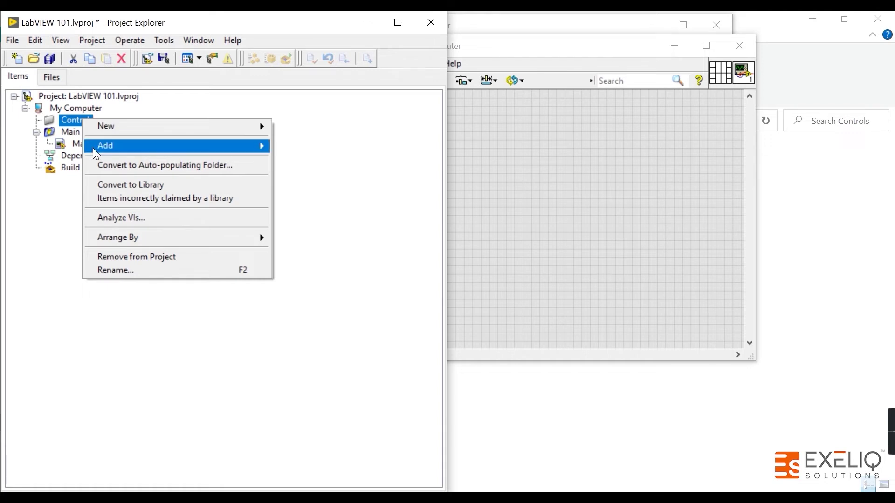
{"action": "mouse_move", "coordinate": [94, 148]}
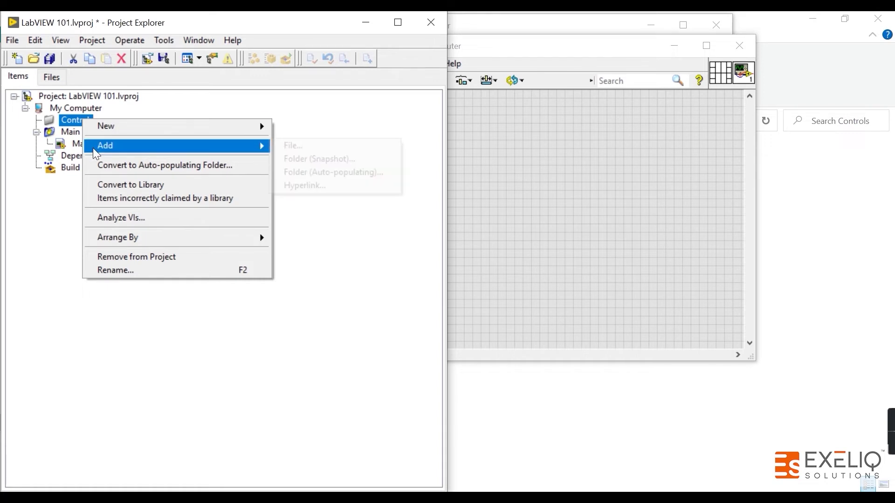
{"action": "left_click", "coordinate": [295, 146]}
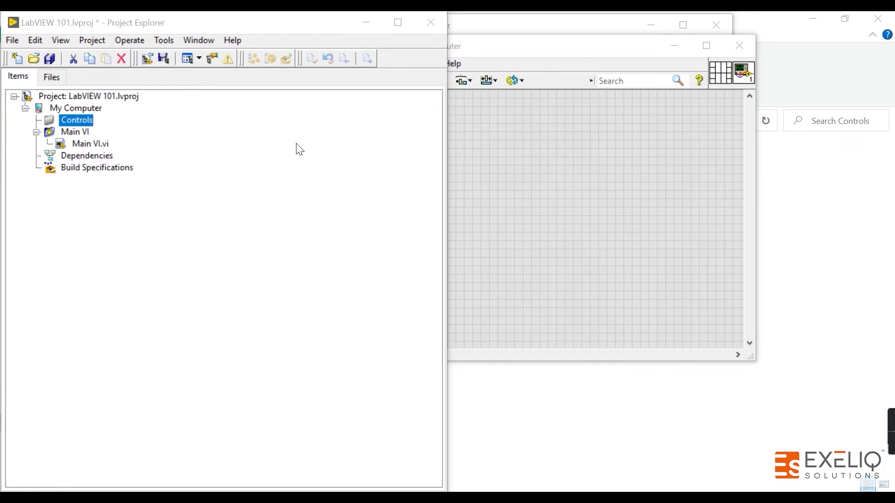
{"action": "left_click", "coordinate": [237, 114]}
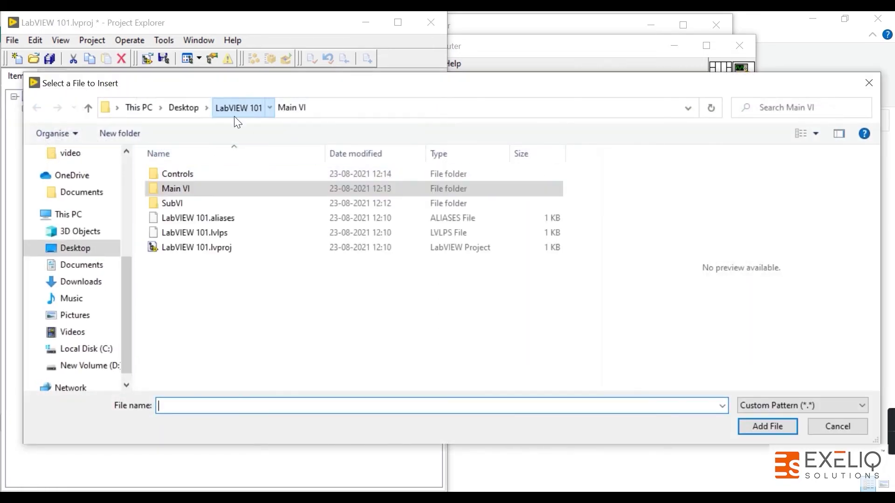
{"action": "double_click", "coordinate": [174, 174]}
{"action": "left_click", "coordinate": [191, 175]}
{"action": "left_click", "coordinate": [744, 431]}
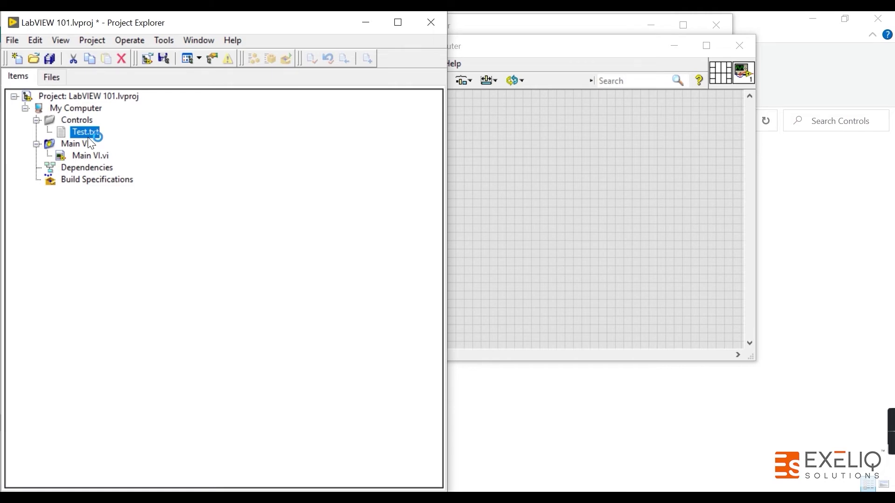
Step: Delete Main VI.vi from the Main VI folder on disk and check the project's Main VI folder
{"action": "left_click", "coordinate": [567, 447]}
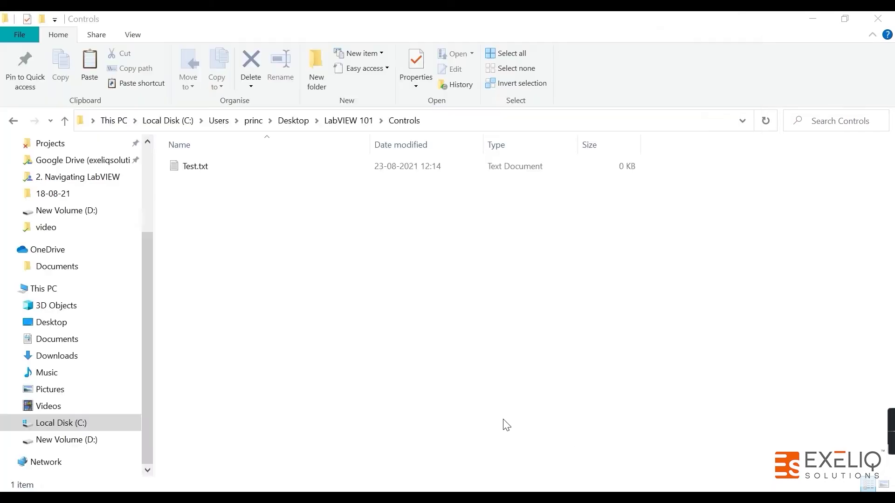
{"action": "left_click", "coordinate": [206, 169]}
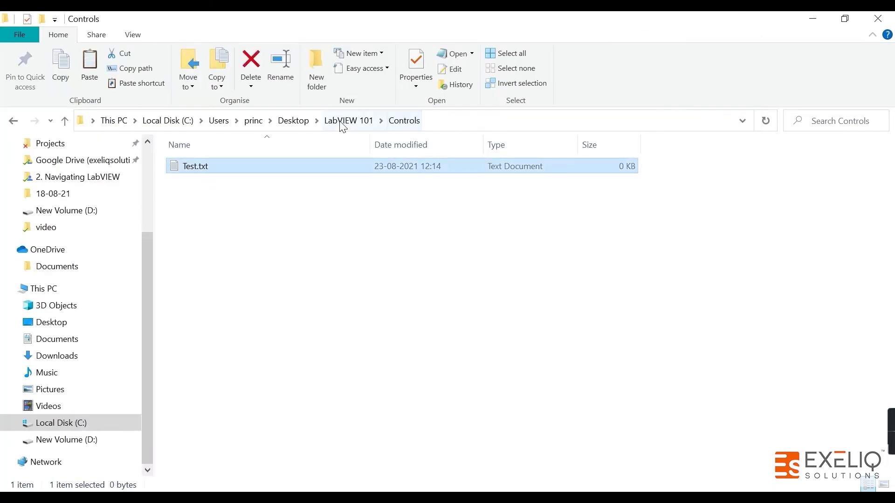
{"action": "left_click", "coordinate": [345, 121]}
{"action": "double_click", "coordinate": [222, 185]}
{"action": "left_click", "coordinate": [205, 171]}
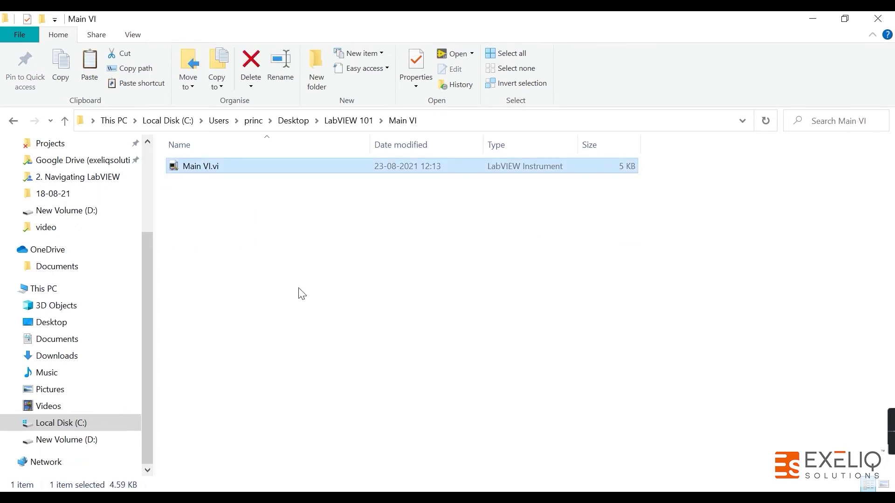
{"action": "key", "text": "Delete"}
{"action": "key", "text": "alt+Tab"}
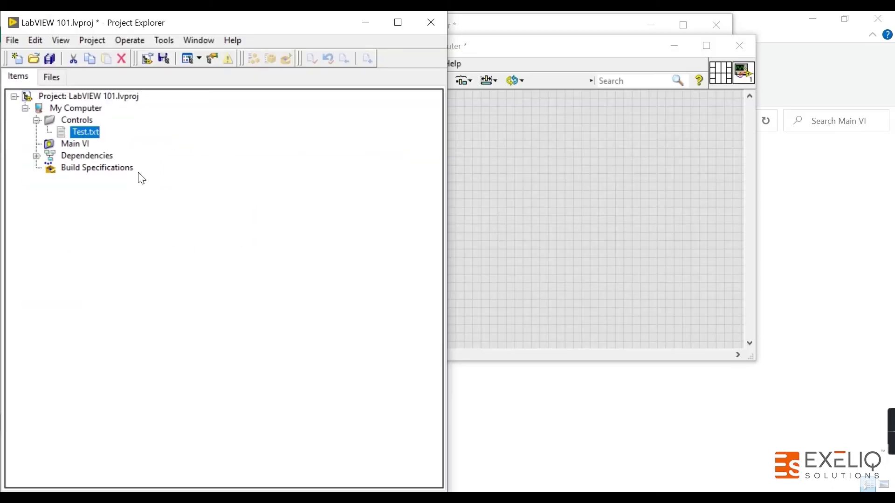
{"action": "left_click", "coordinate": [71, 144]}
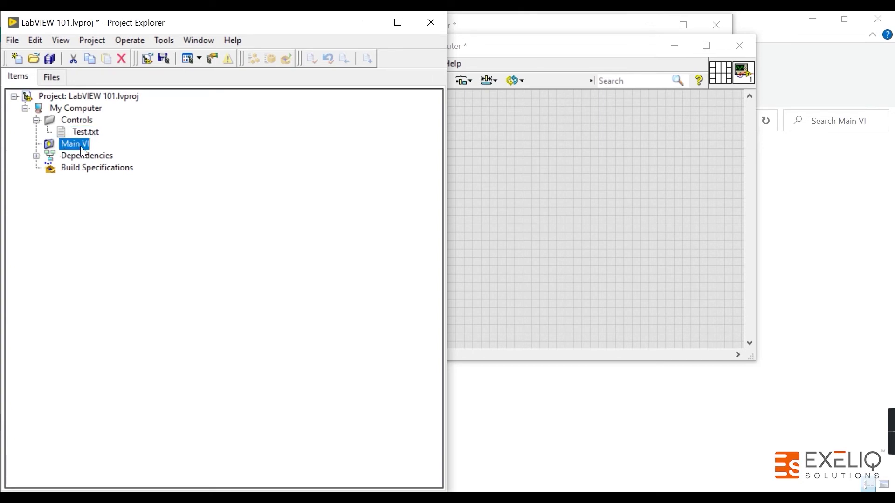
{"action": "key", "text": "alt+Tab"}
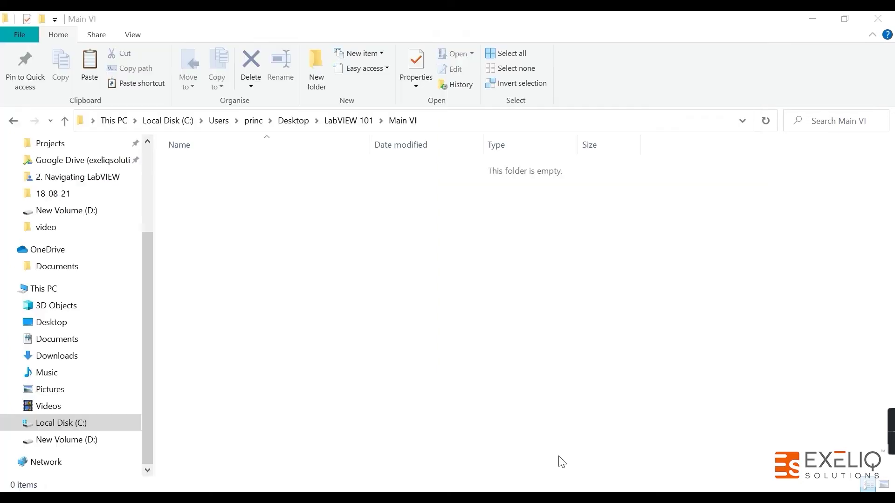
Step: Delete Test.txt from the Controls folder on disk, then return to LabVIEW
{"action": "key", "text": "alt+Up"}
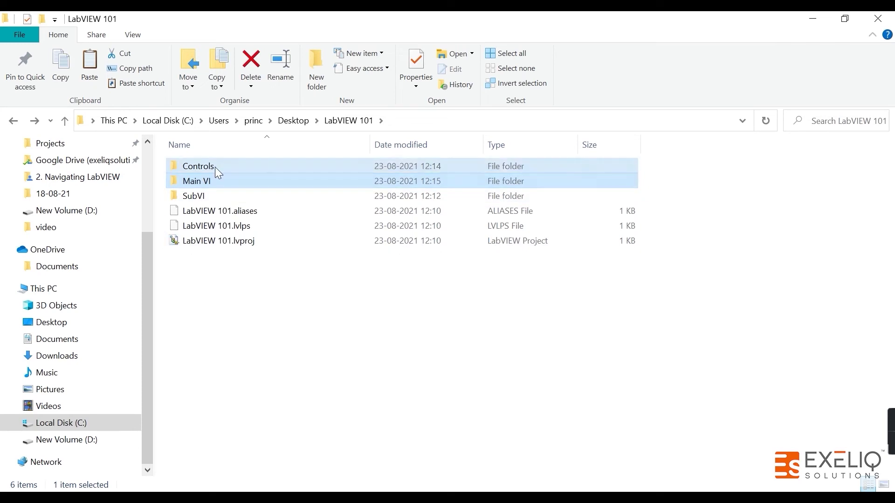
{"action": "double_click", "coordinate": [215, 167]}
{"action": "key", "text": "Delete"}
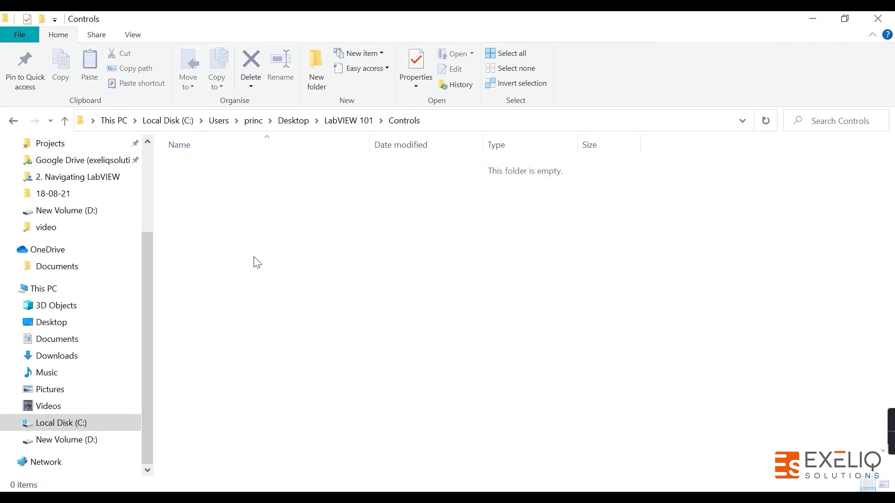
{"action": "key", "text": "alt+Tab"}
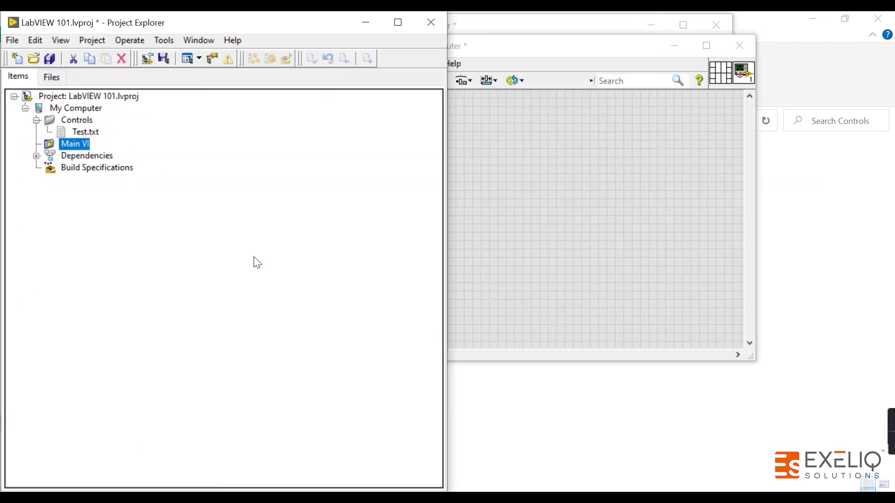
Step: Remove Test.txt from the LabVIEW 101 project and confirm the removal
{"action": "left_click", "coordinate": [87, 131]}
{"action": "right_click", "coordinate": [89, 131]}
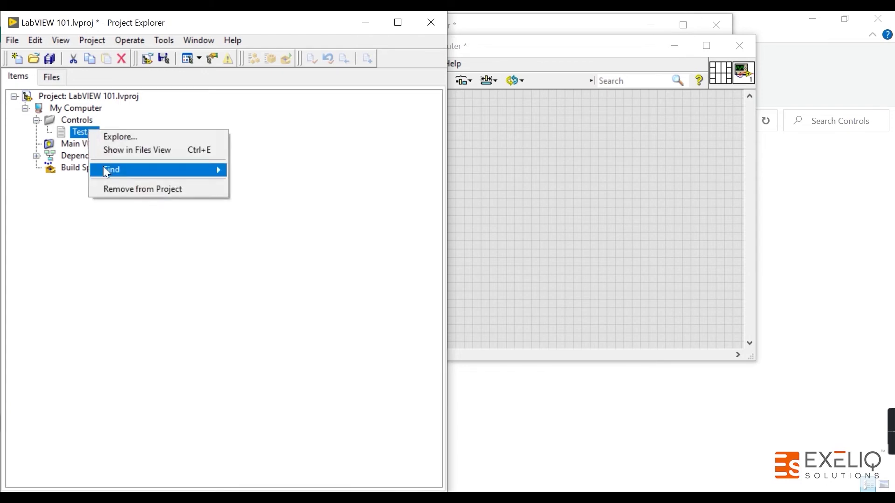
{"action": "right_click", "coordinate": [74, 132]}
{"action": "left_click", "coordinate": [103, 190]}
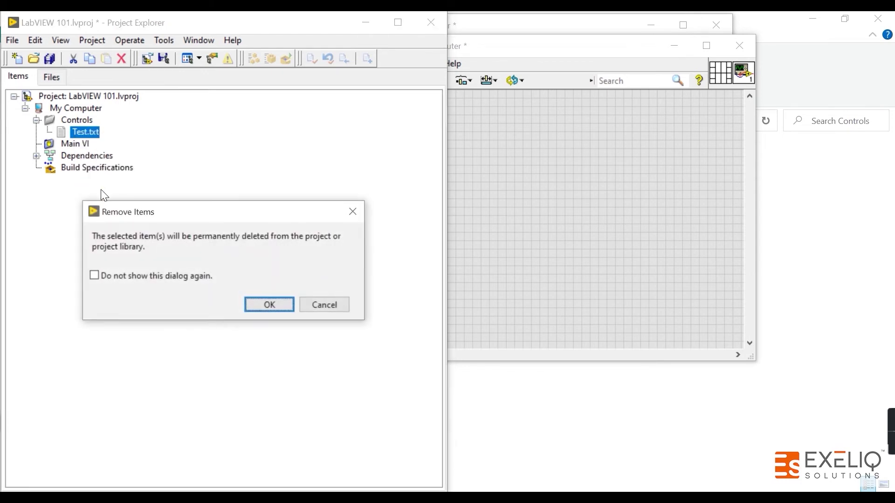
{"action": "left_click", "coordinate": [269, 305]}
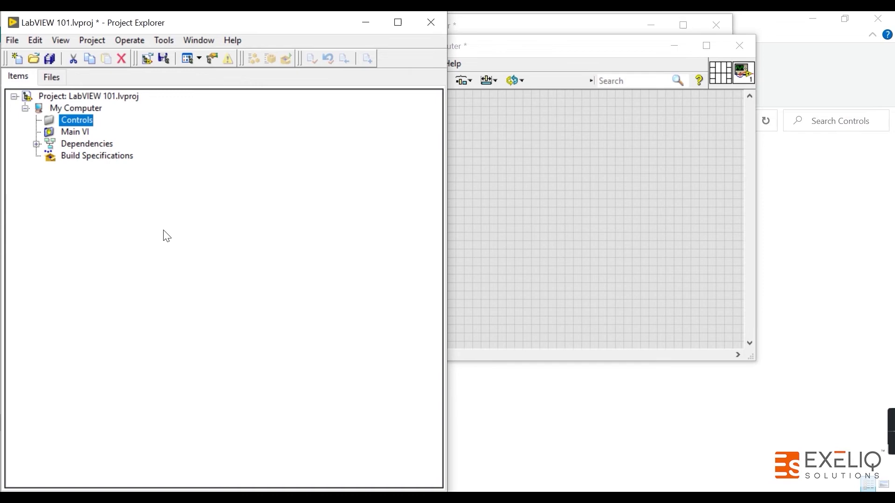
Step: Open the Main VI folder on disk and run Undo Delete twice to restore Main VI.vi
{"action": "left_click", "coordinate": [82, 108]}
{"action": "right_click", "coordinate": [70, 122]}
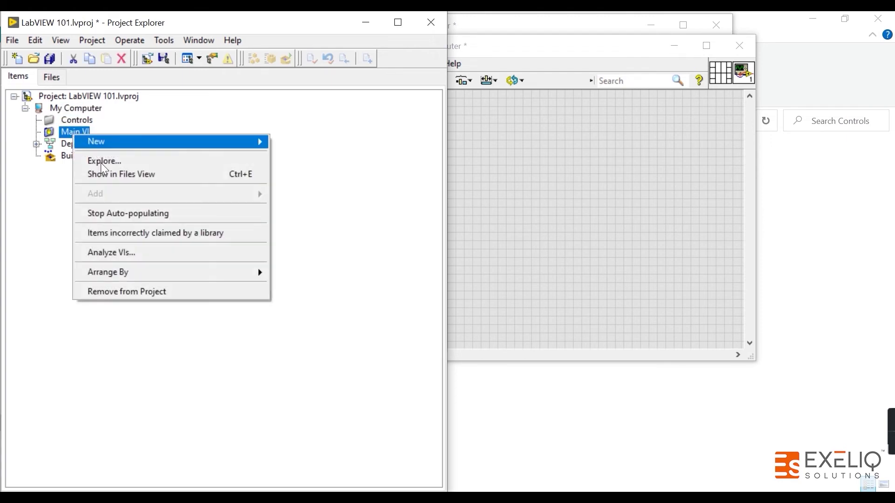
{"action": "left_click", "coordinate": [101, 163]}
{"action": "left_click", "coordinate": [349, 120]}
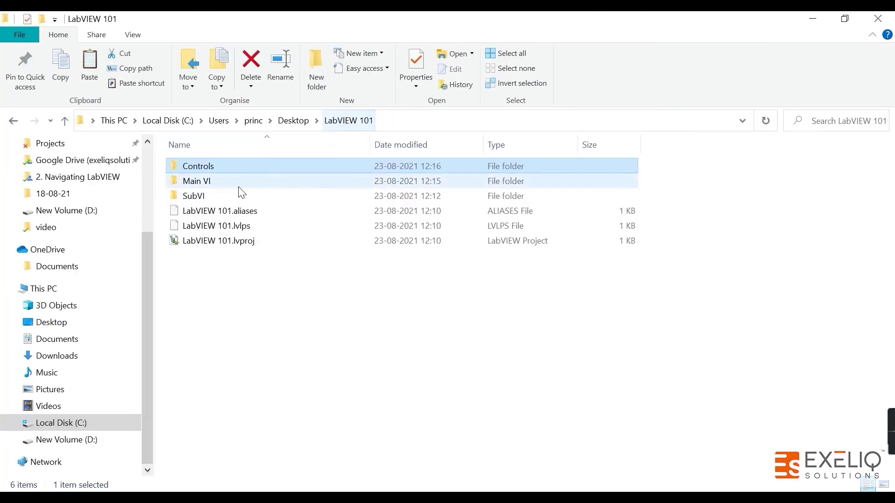
{"action": "double_click", "coordinate": [211, 181]}
{"action": "right_click", "coordinate": [262, 216]}
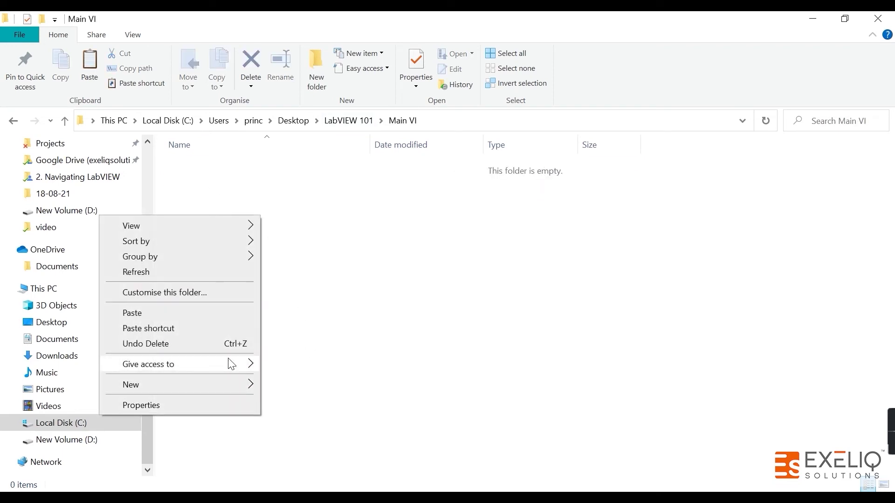
{"action": "left_click", "coordinate": [233, 343]}
{"action": "right_click", "coordinate": [320, 246]}
{"action": "left_click", "coordinate": [265, 373]}
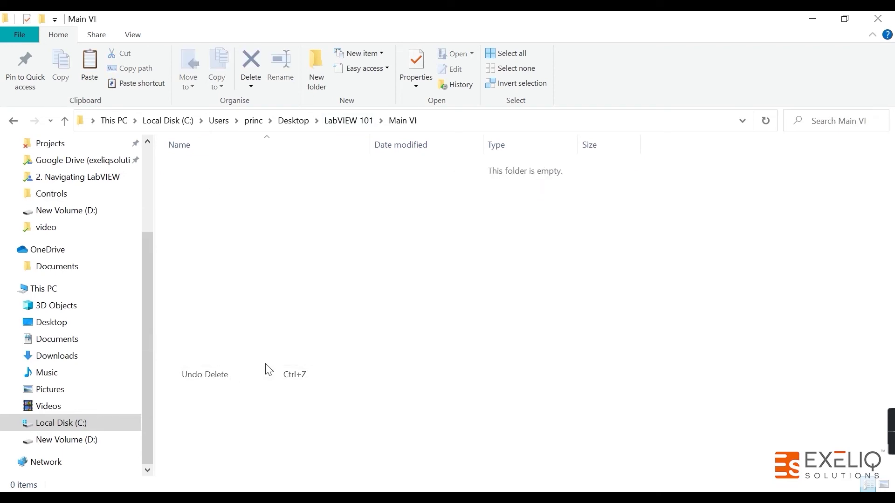
{"action": "key", "text": "alt+Tab"}
{"action": "left_click", "coordinate": [101, 186]}
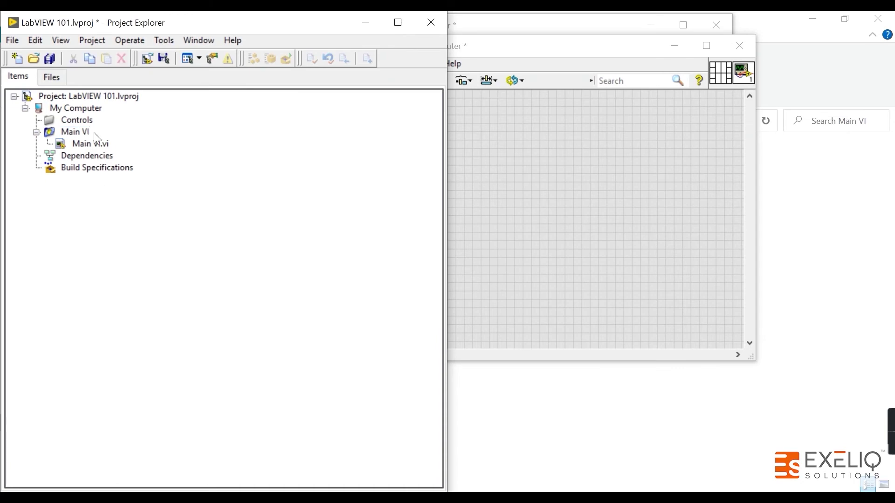
Step: Add the SubVI disk folder under My Computer as an auto-populating folder
{"action": "right_click", "coordinate": [79, 105]}
{"action": "mouse_move", "coordinate": [157, 141]}
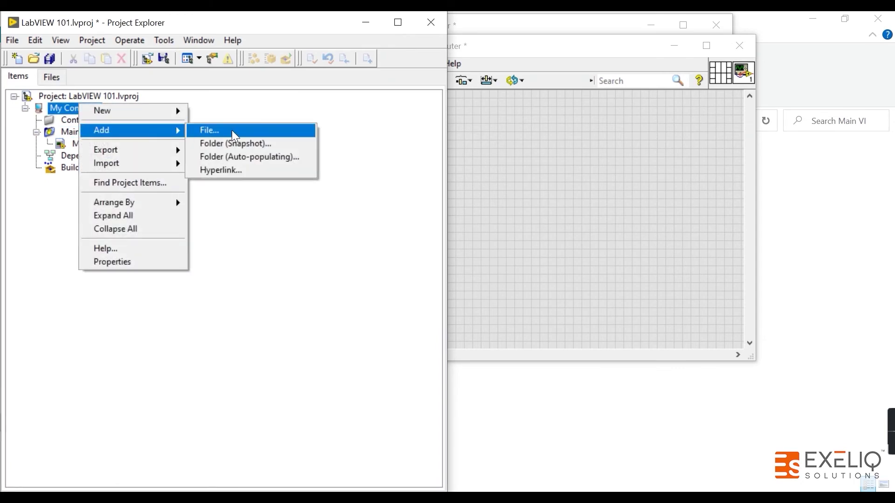
{"action": "left_click", "coordinate": [240, 155]}
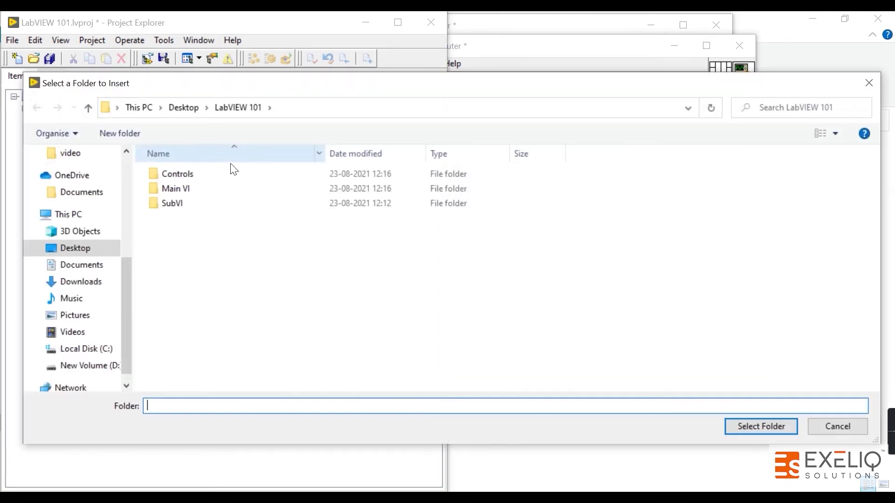
{"action": "left_click", "coordinate": [185, 208]}
{"action": "left_click", "coordinate": [739, 425]}
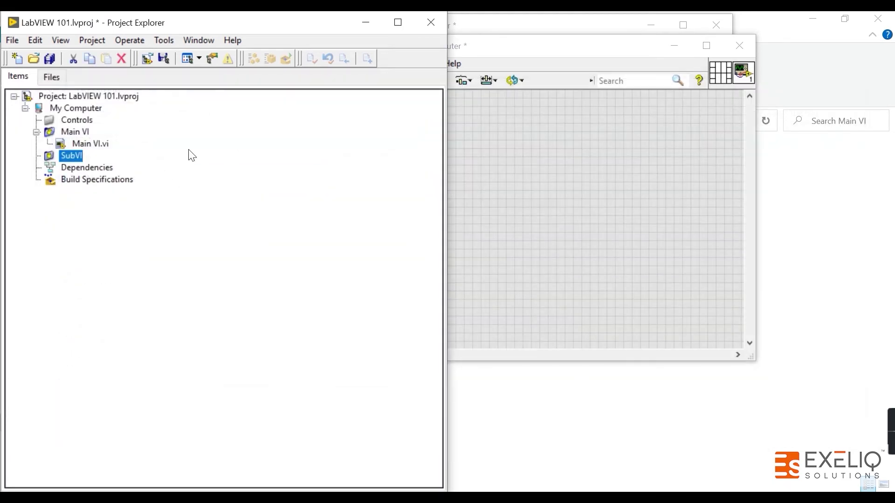
Step: Convert the Controls project folder to auto-populate from its Controls disk folder
{"action": "left_click", "coordinate": [71, 120]}
{"action": "right_click", "coordinate": [70, 124]}
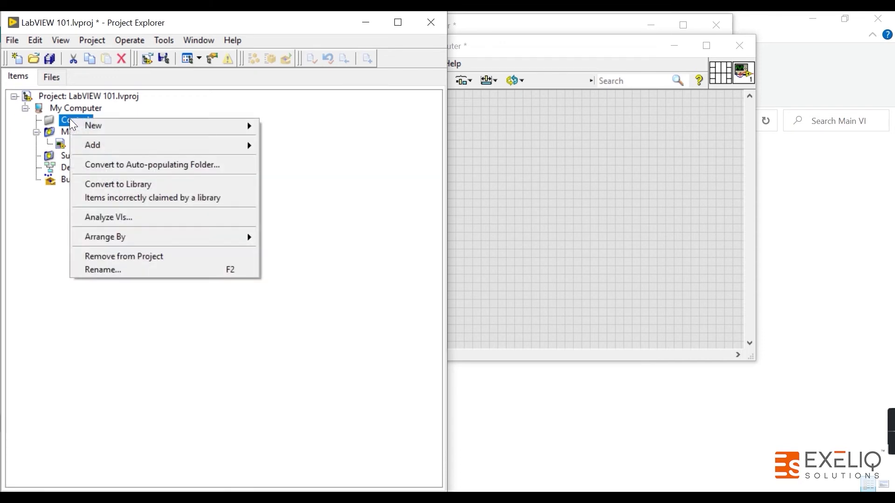
{"action": "left_click", "coordinate": [128, 167]}
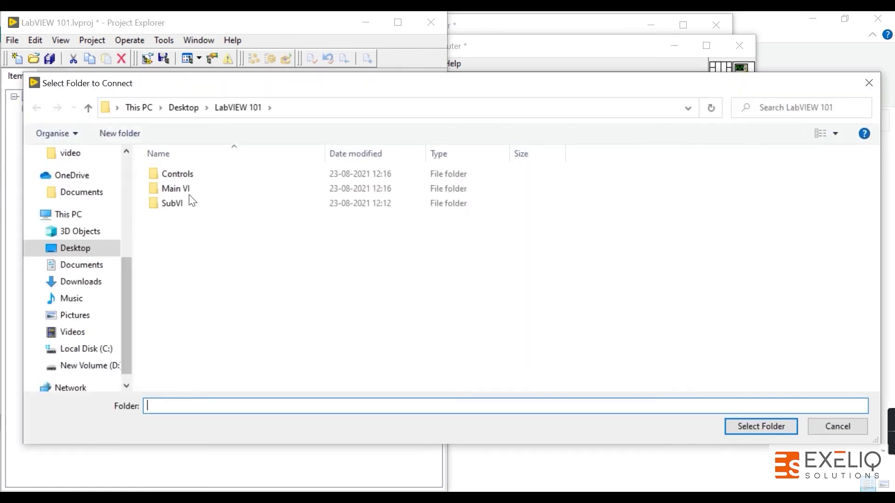
{"action": "double_click", "coordinate": [231, 174]}
{"action": "left_click", "coordinate": [750, 426]}
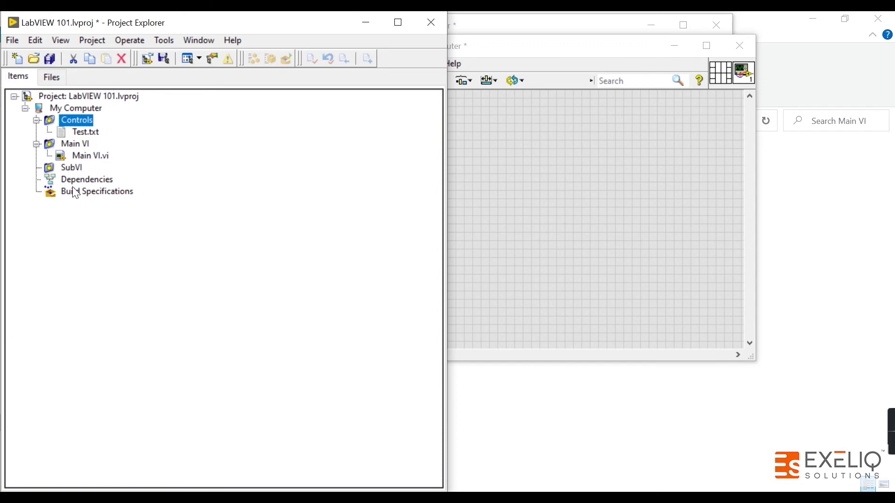
Step: Close the Test.txt context menu and highlight the Build Specifications and Dependencies folders
{"action": "right_click", "coordinate": [83, 132]}
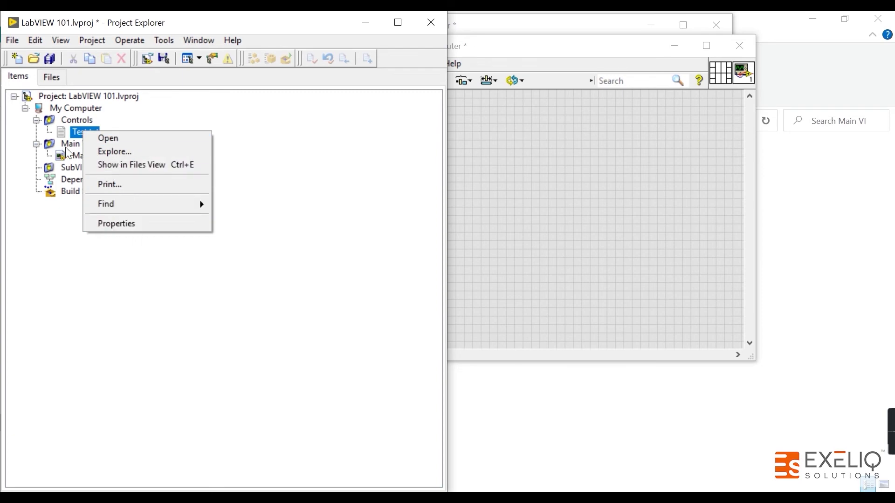
{"action": "left_click", "coordinate": [41, 220]}
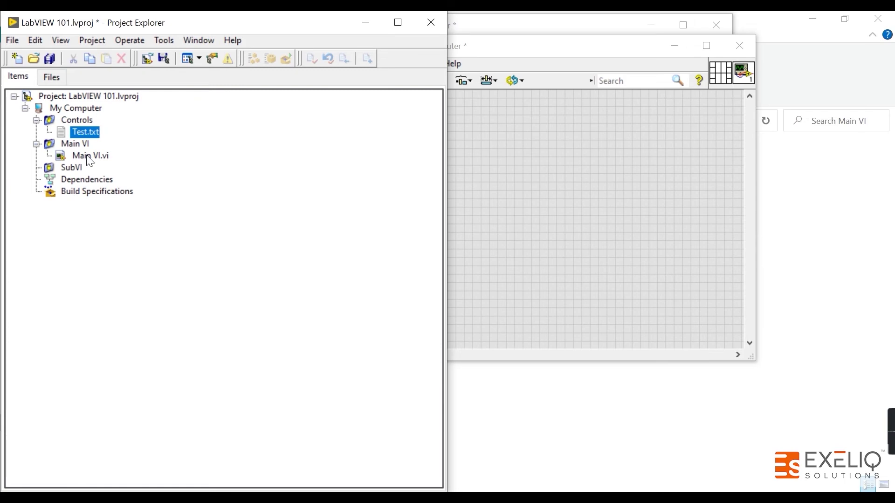
{"action": "left_click", "coordinate": [85, 196]}
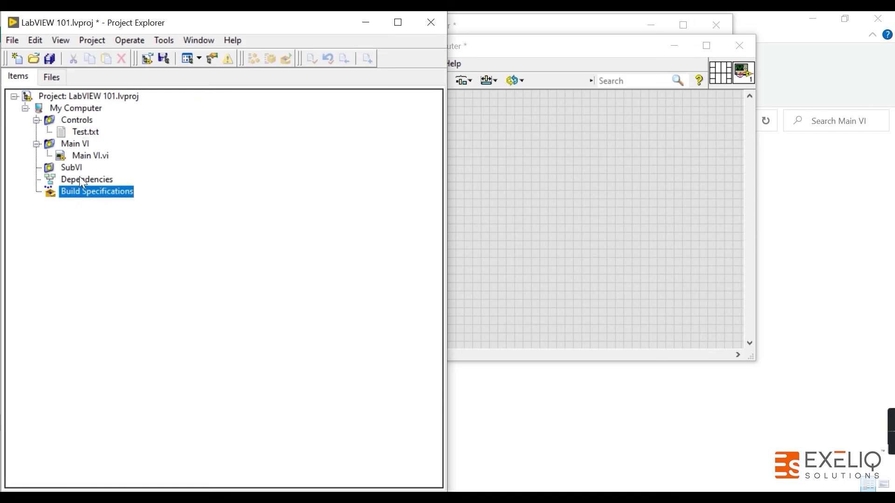
{"action": "left_click", "coordinate": [89, 183]}
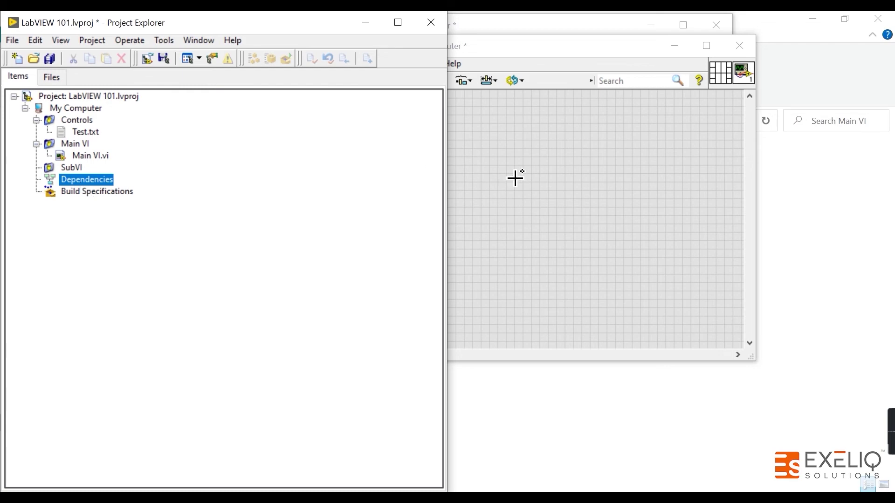
Step: Switch to the Main VI block diagram with Ctrl+E and browse the Functions palette
{"action": "key", "text": "Down"}
{"action": "left_click", "coordinate": [448, 186]}
{"action": "key", "text": "ctrl+e"}
{"action": "right_click", "coordinate": [291, 140]}
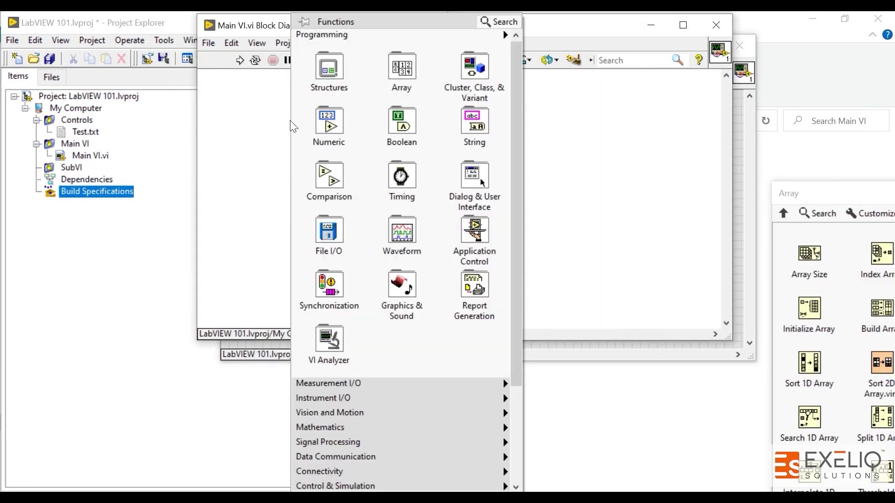
{"action": "left_click", "coordinate": [637, 200]}
{"action": "left_click_drag", "start_coordinate": [811, 200], "coordinate": [371, 130]}
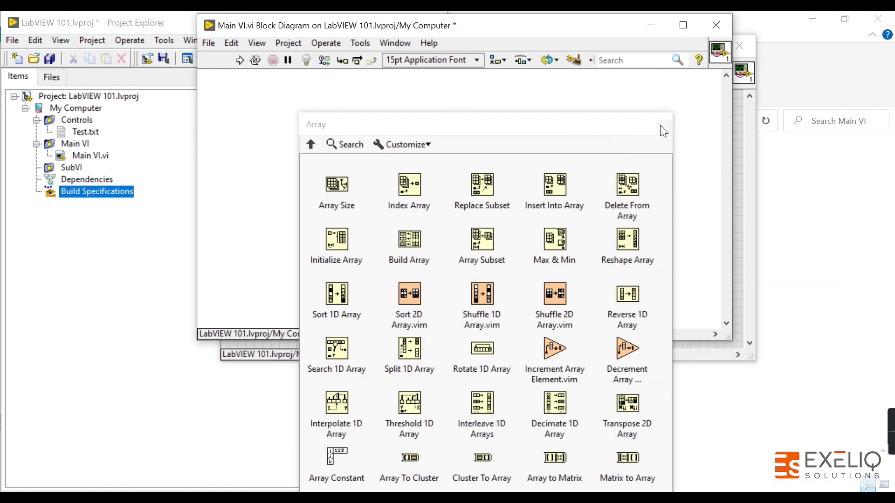
{"action": "left_click", "coordinate": [663, 125]}
{"action": "right_click", "coordinate": [383, 125]}
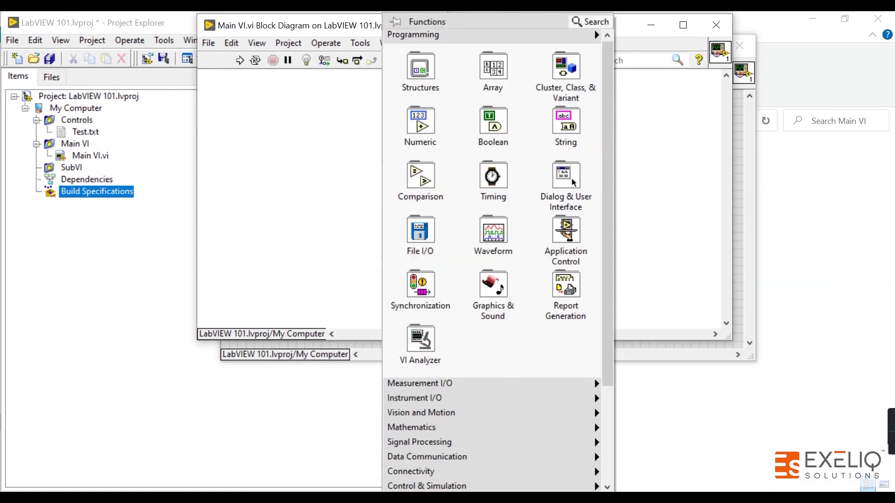
{"action": "mouse_move", "coordinate": [419, 492]}
{"action": "left_click", "coordinate": [573, 100]}
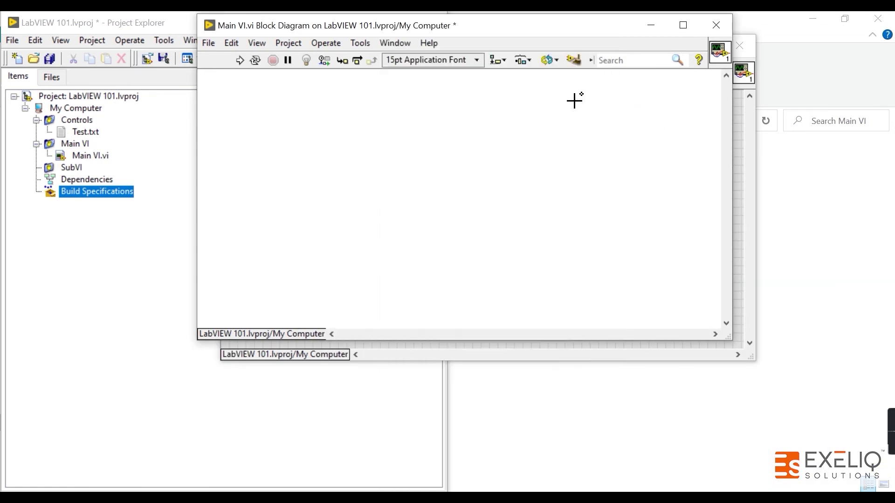
Step: Drop Initialize.vi from Instrument I/O > Instr Drivers > Keysight AC680X Series onto the diagram
{"action": "right_click", "coordinate": [411, 140]}
{"action": "scroll", "coordinate": [517, 298], "scroll_direction": "down", "scroll_amount": 5}
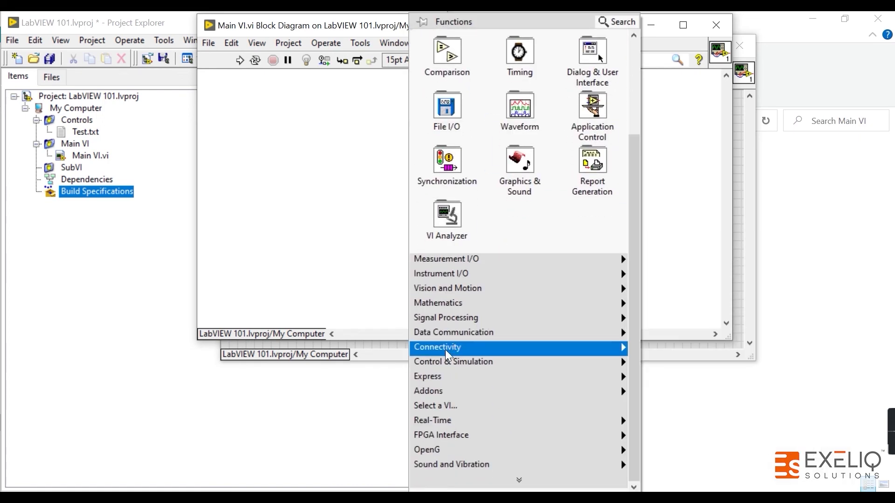
{"action": "mouse_move", "coordinate": [501, 347]}
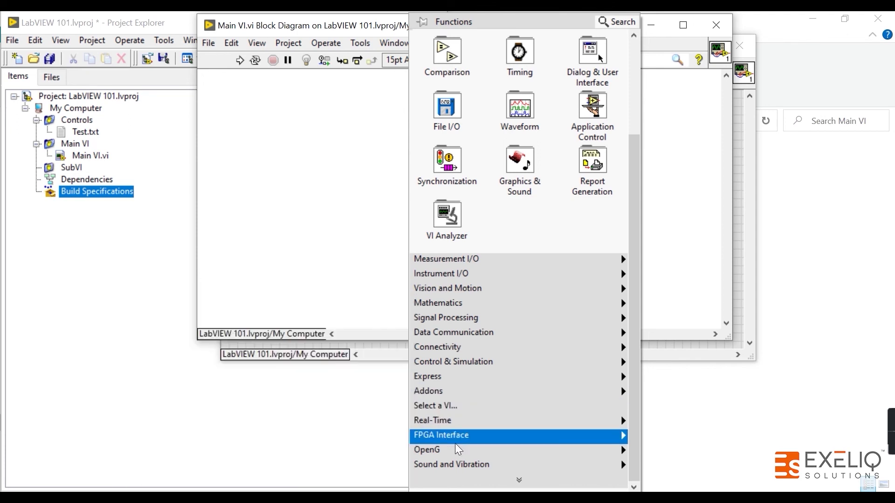
{"action": "mouse_move", "coordinate": [458, 447]}
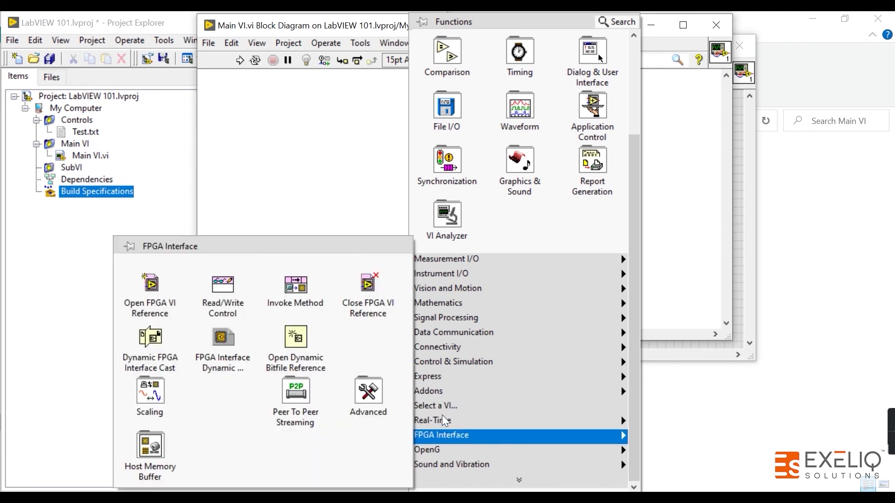
{"action": "mouse_move", "coordinate": [459, 386]}
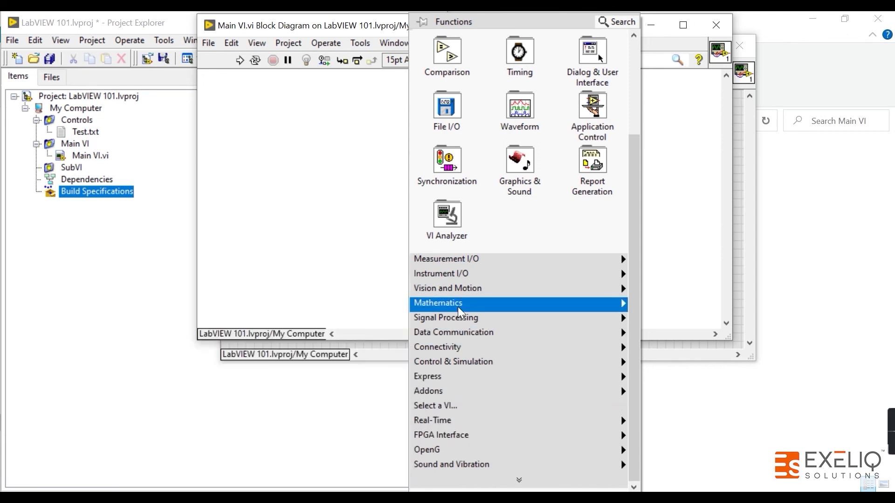
{"action": "mouse_move", "coordinate": [476, 277]}
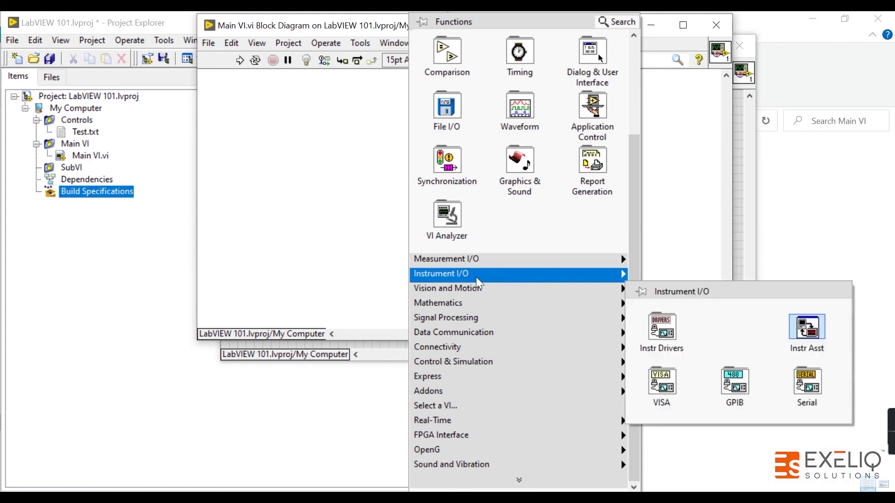
{"action": "mouse_move", "coordinate": [665, 345]}
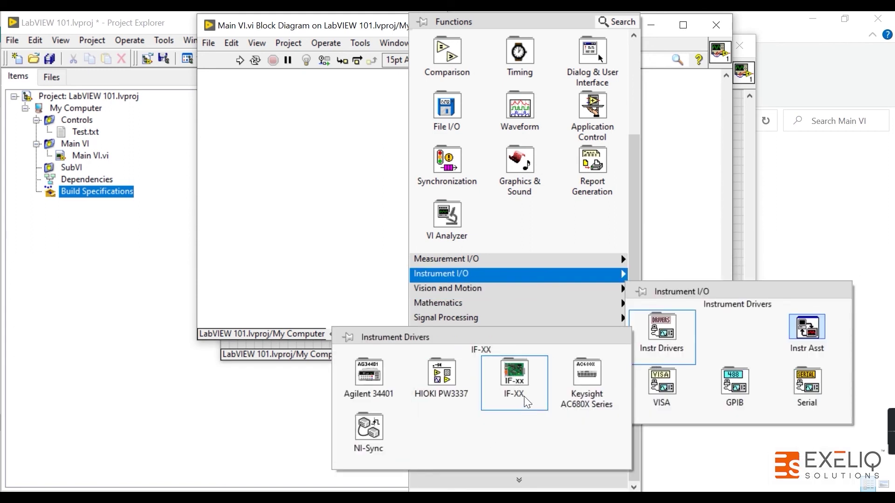
{"action": "mouse_move", "coordinate": [593, 397]}
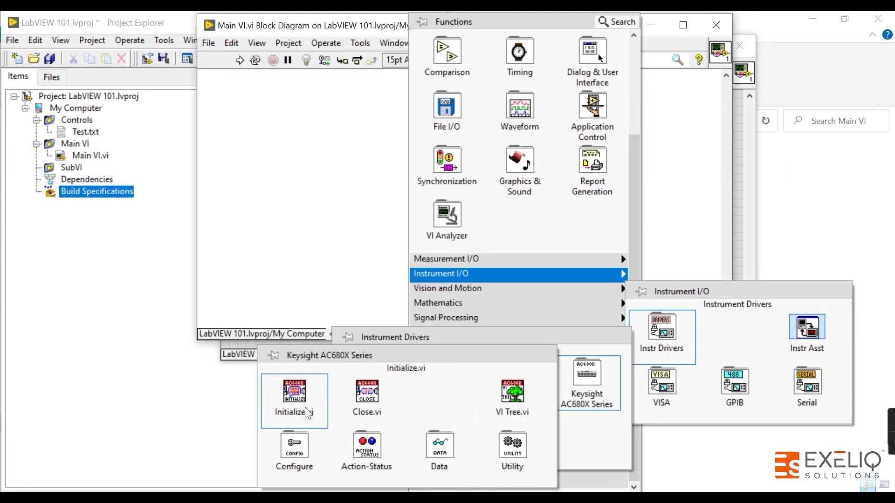
{"action": "left_click", "coordinate": [296, 399]}
{"action": "left_click", "coordinate": [356, 175]}
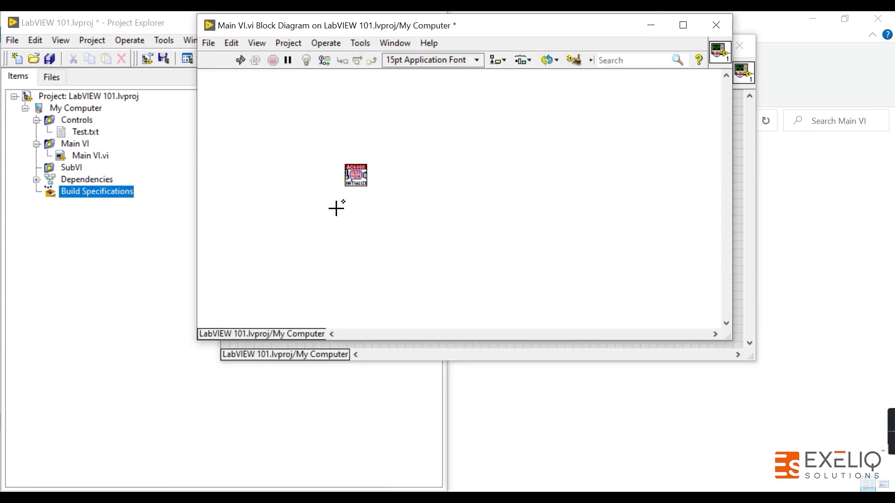
Step: Select and deselect the Initialize node, then bring the Project Explorer back to the front
{"action": "left_click_drag", "start_coordinate": [331, 143], "coordinate": [388, 207]}
{"action": "left_click", "coordinate": [387, 206]}
{"action": "left_click_drag", "start_coordinate": [301, 134], "coordinate": [384, 219]}
{"action": "left_click", "coordinate": [313, 214]}
{"action": "left_click", "coordinate": [103, 220]}
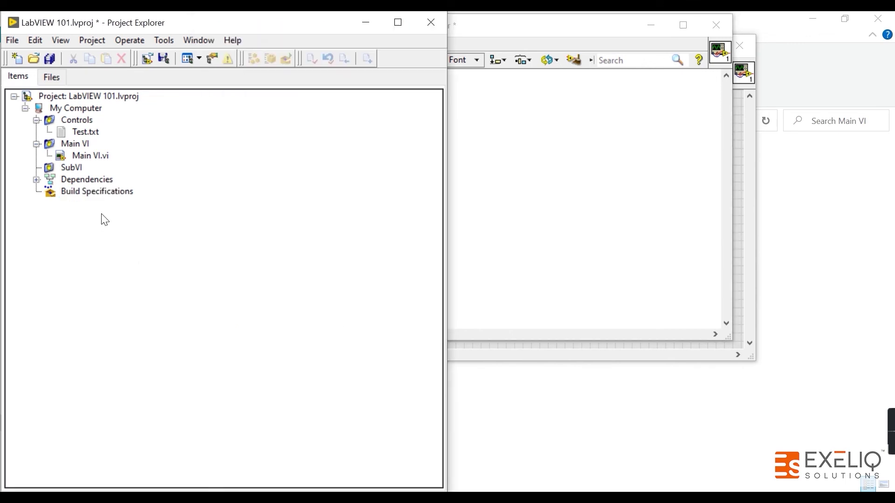
Step: Select the Initialize node on the Main VI diagram, then return to the project tree
{"action": "left_click", "coordinate": [88, 180]}
{"action": "left_click", "coordinate": [545, 181]}
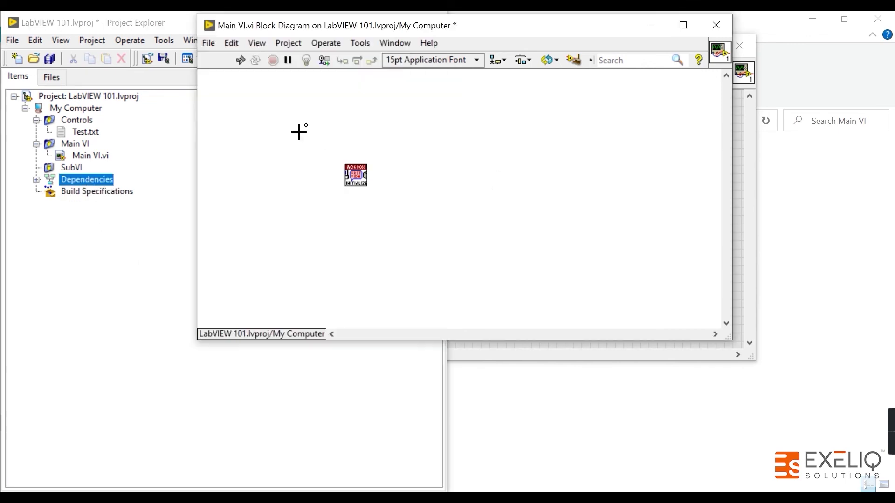
{"action": "left_click_drag", "start_coordinate": [298, 132], "coordinate": [384, 217]}
{"action": "left_click", "coordinate": [88, 202]}
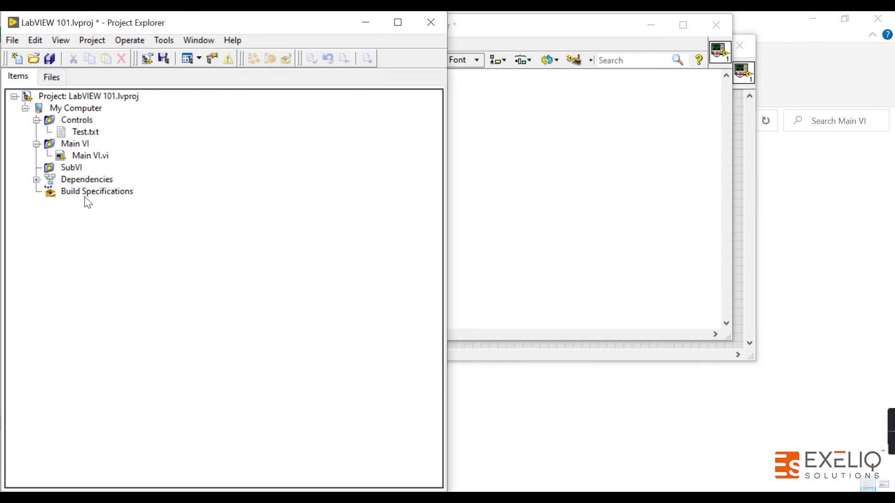
Step: Expand Dependencies, instr.lib and Keysight AC680X Series.lvlib's Public and Private folders, then collapse instr.lib
{"action": "left_click", "coordinate": [90, 181]}
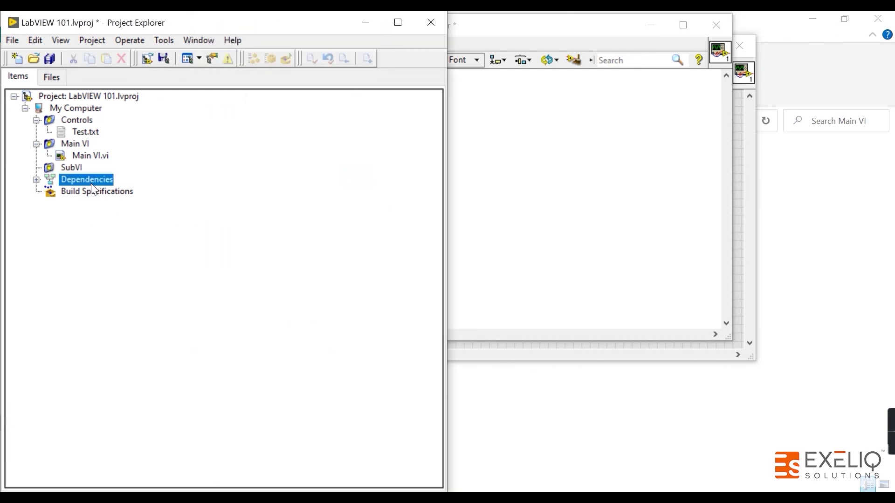
{"action": "left_click", "coordinate": [36, 179]}
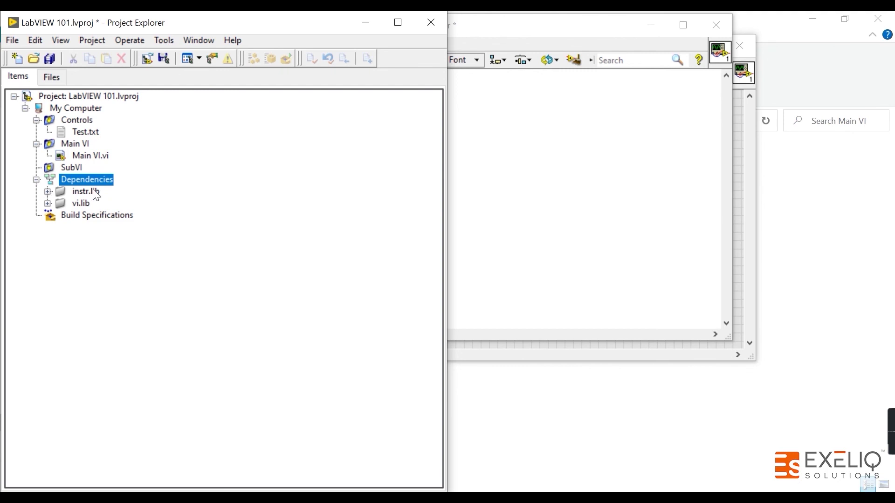
{"action": "left_click", "coordinate": [47, 192]}
{"action": "left_click", "coordinate": [59, 204]}
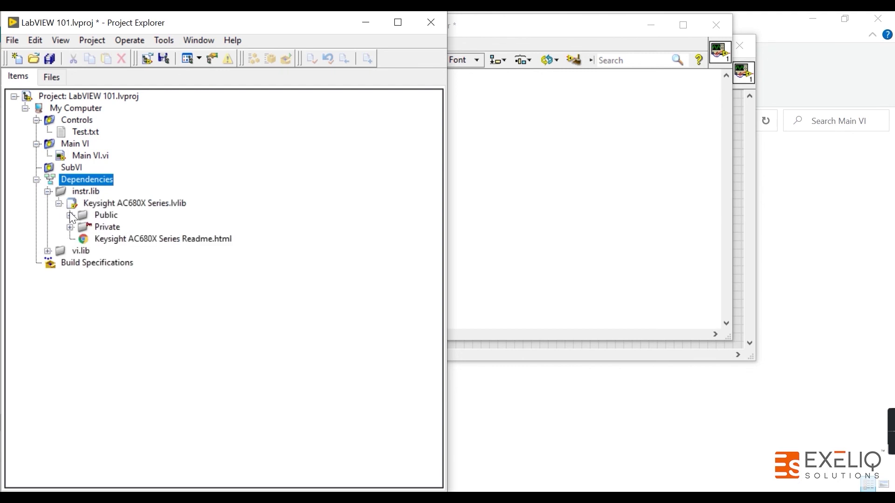
{"action": "left_click", "coordinate": [70, 227]}
{"action": "left_click", "coordinate": [70, 216]}
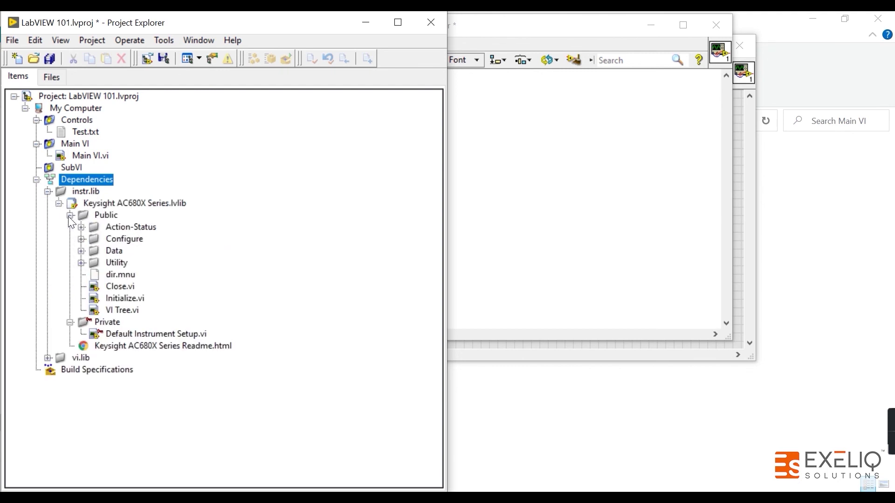
{"action": "left_click", "coordinate": [47, 192]}
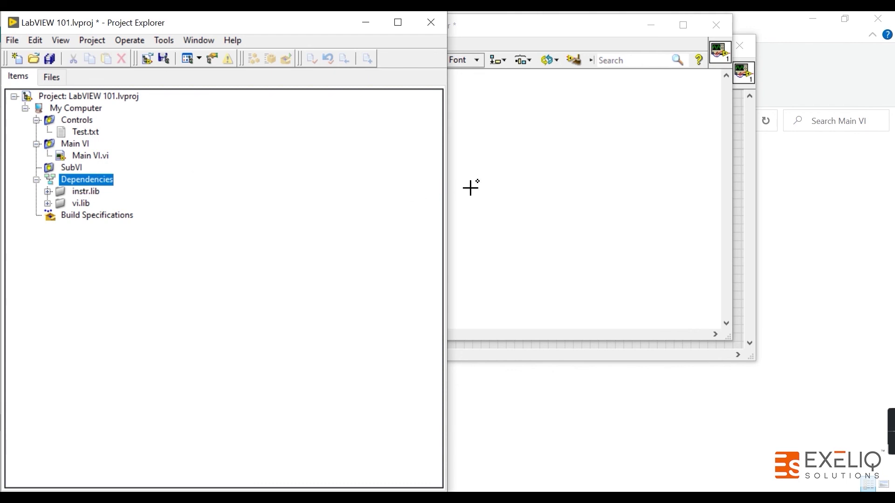
{"action": "left_click", "coordinate": [122, 216]}
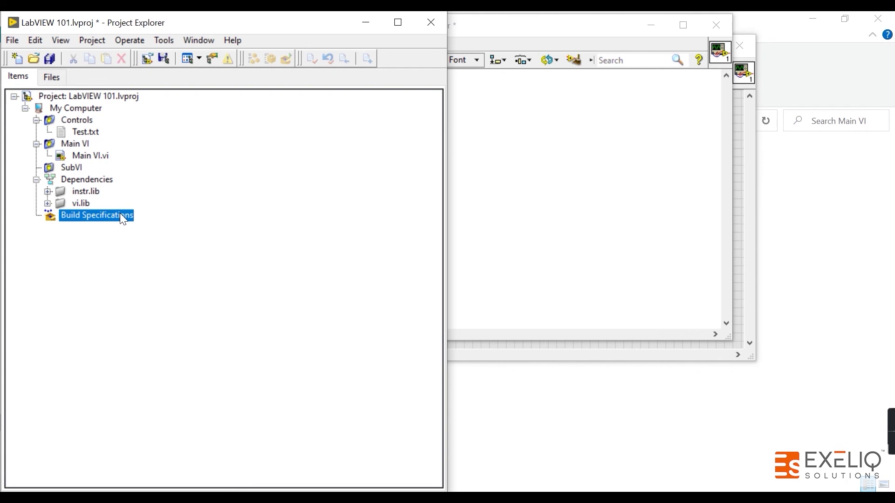
{"action": "right_click", "coordinate": [121, 216]}
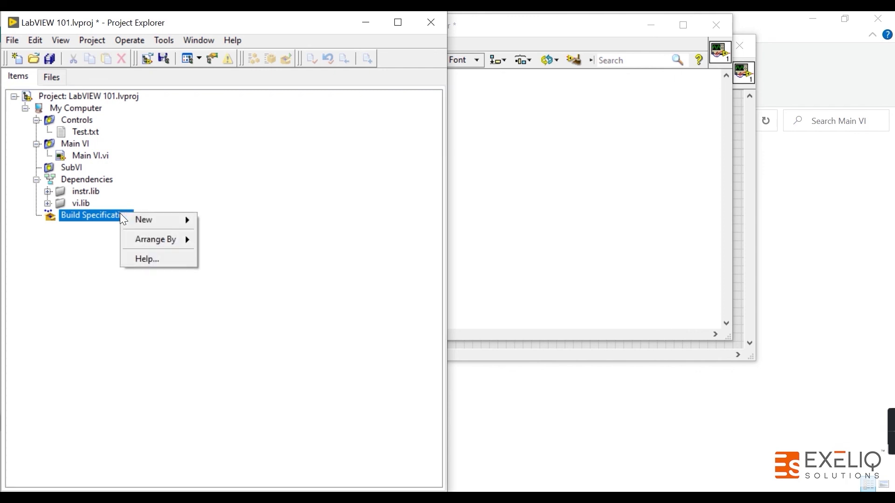
{"action": "mouse_move", "coordinate": [145, 219]}
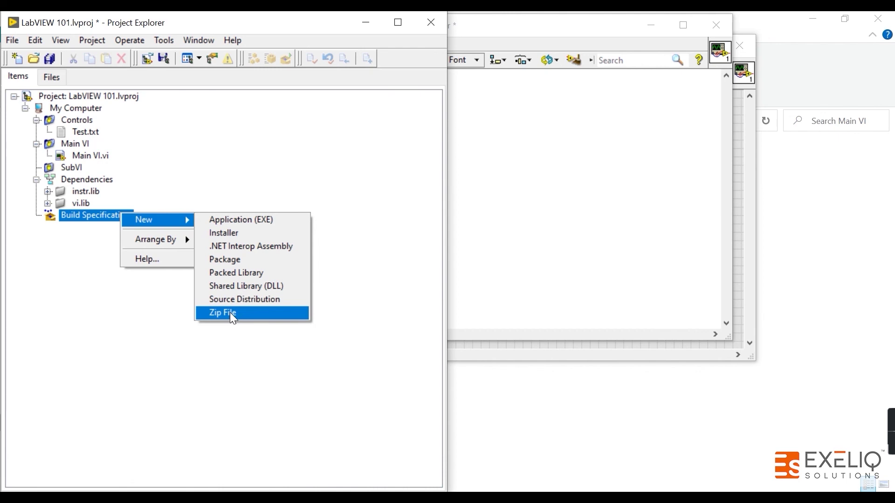
{"action": "key", "text": "Escape"}
{"action": "key", "text": "Escape"}
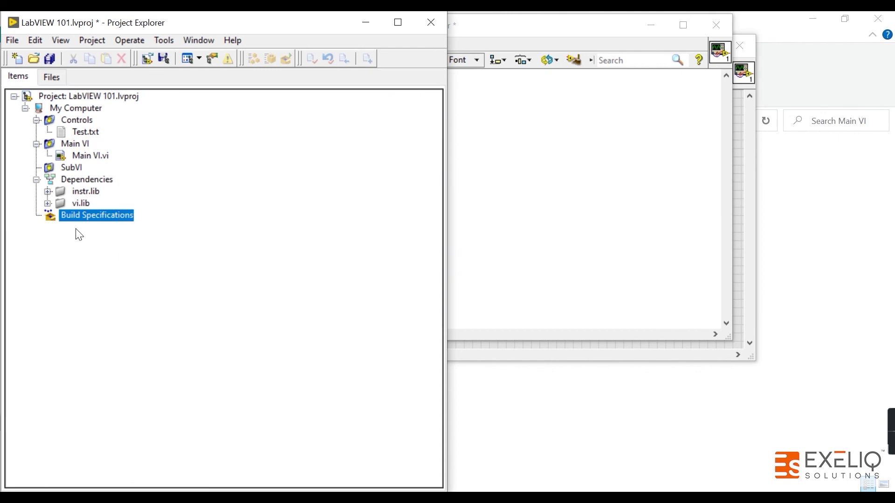